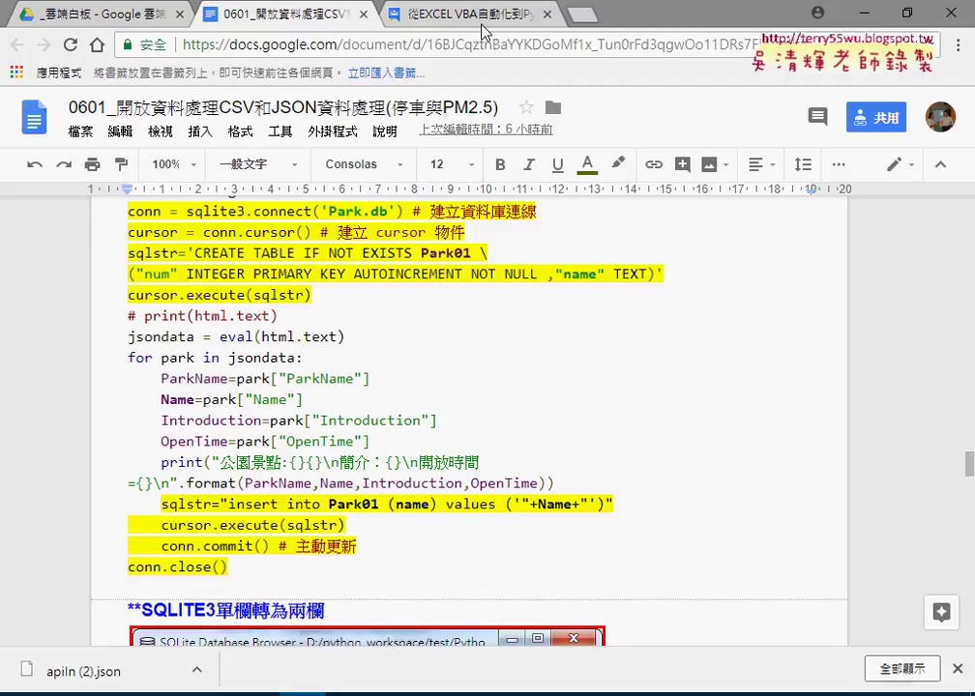
Scroll up through the Python sqlite3 code notes document
{"action": "scroll", "coordinate": [406, 308], "scroll_direction": "up", "scroll_amount": 2}
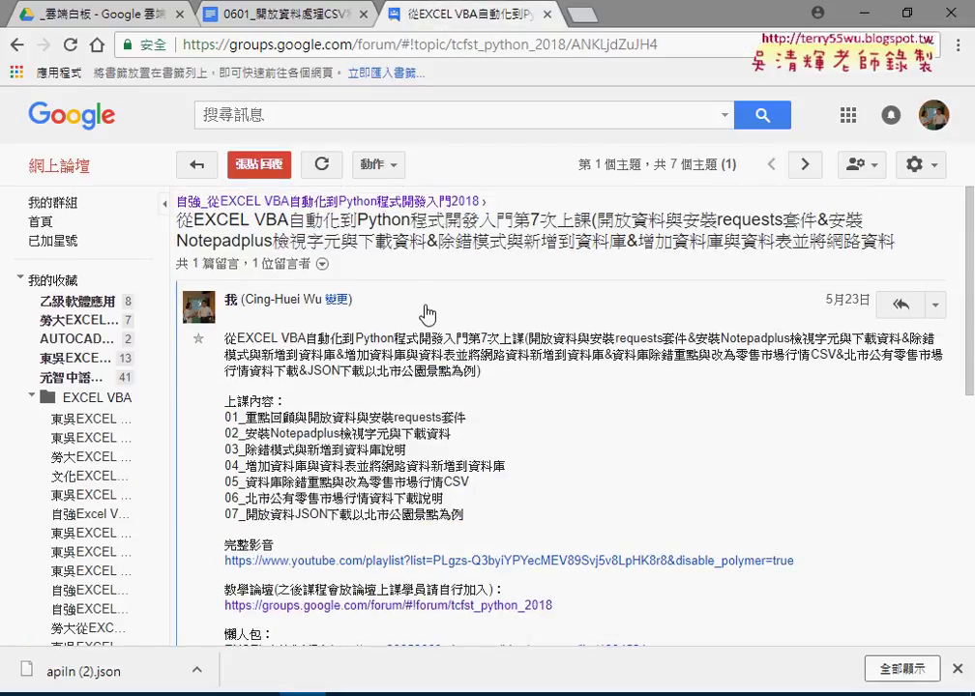
{"action": "left_click_drag", "start_coordinate": [395, 418], "coordinate": [441, 418]}
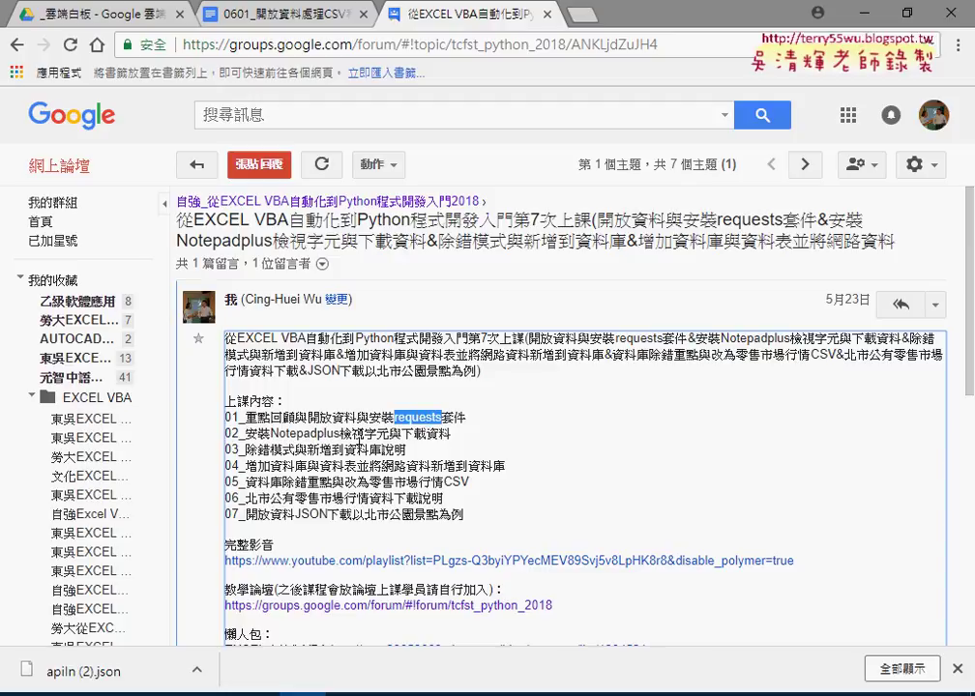
{"action": "left_click_drag", "start_coordinate": [340, 434], "coordinate": [388, 434]}
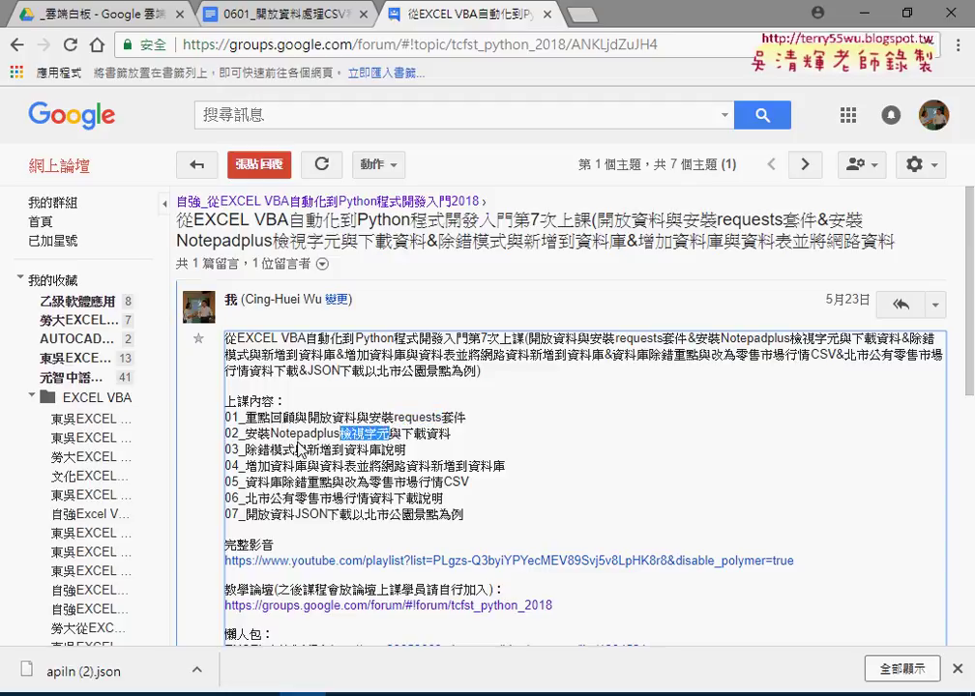
{"action": "left_click_drag", "start_coordinate": [271, 435], "coordinate": [341, 434]}
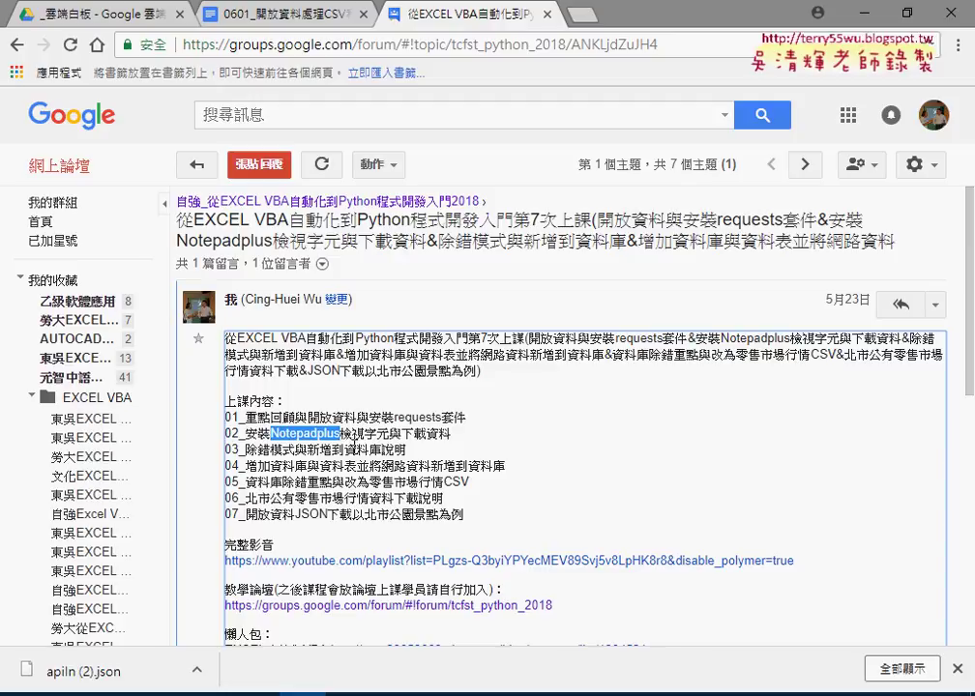
{"action": "left_click_drag", "start_coordinate": [281, 450], "coordinate": [379, 449]}
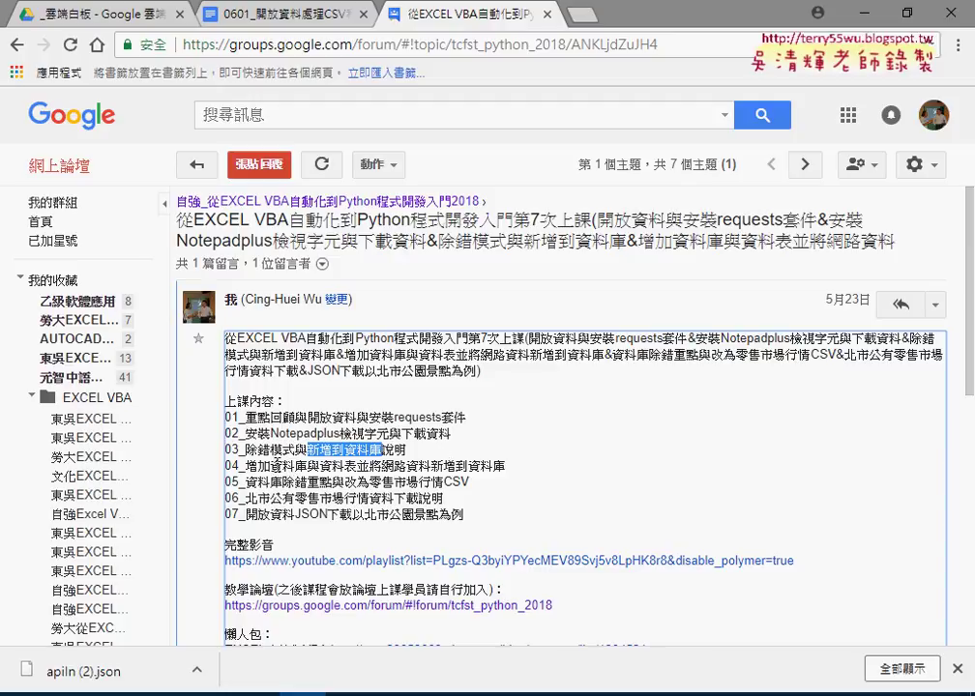
{"action": "left_click_drag", "start_coordinate": [270, 466], "coordinate": [308, 468]}
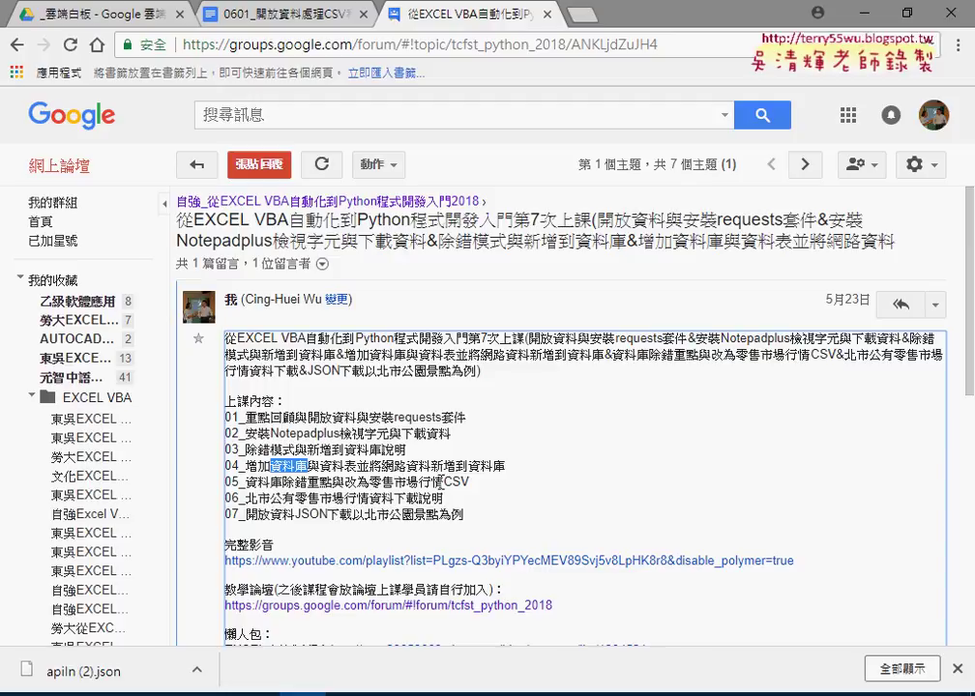
{"action": "left_click", "coordinate": [334, 481]}
{"action": "left_click_drag", "start_coordinate": [369, 482], "coordinate": [470, 483]}
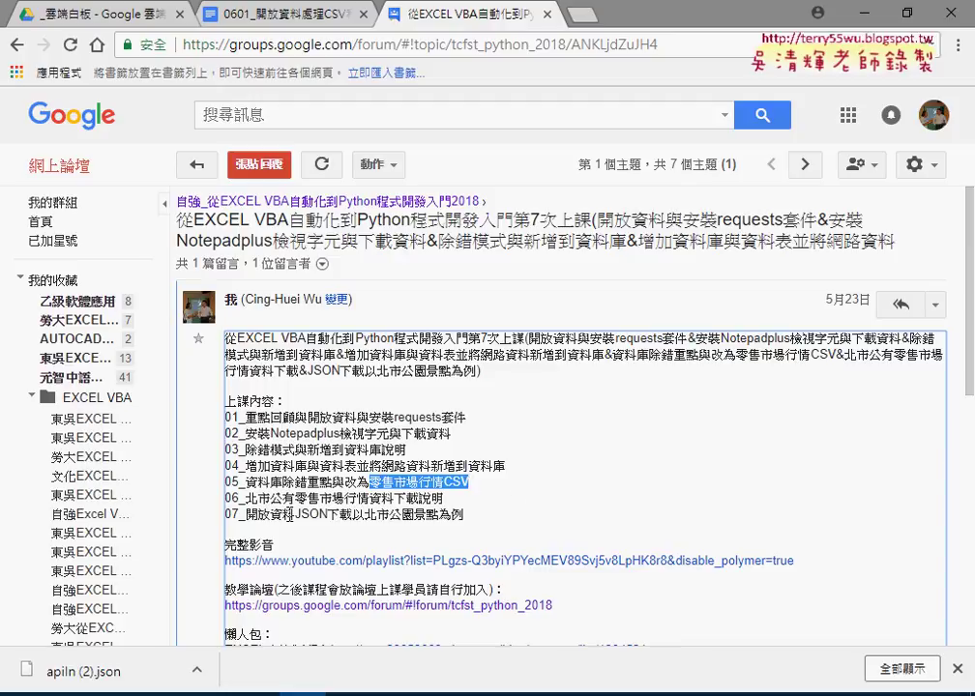
{"action": "left_click_drag", "start_coordinate": [294, 515], "coordinate": [443, 510]}
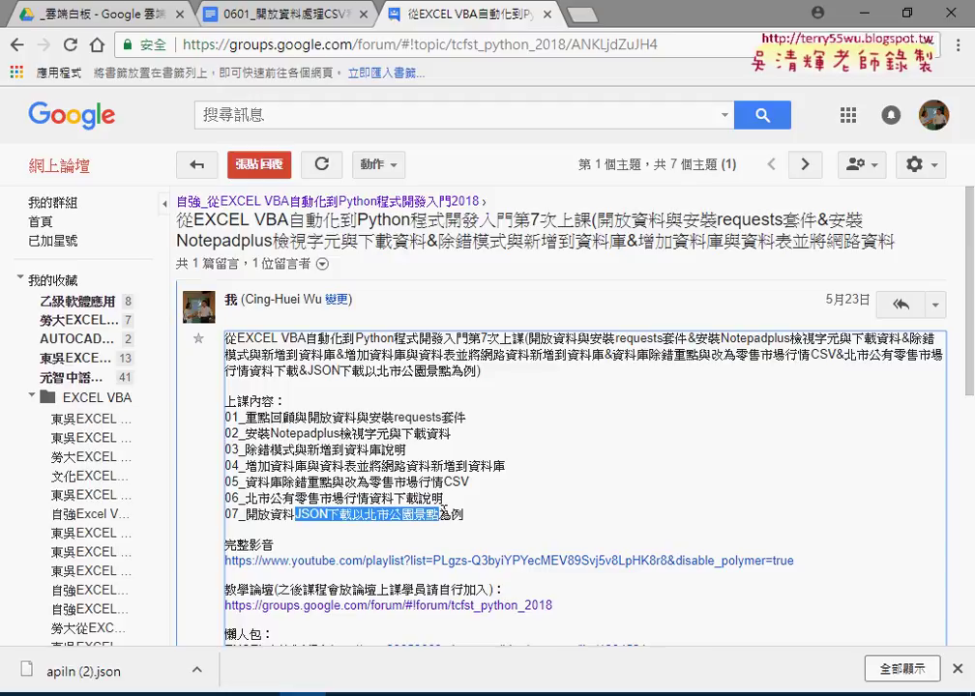
Return to the 0601 open-data CSV/JSON notes and drag the scrollbar further into the document
{"action": "left_click", "coordinate": [281, 14]}
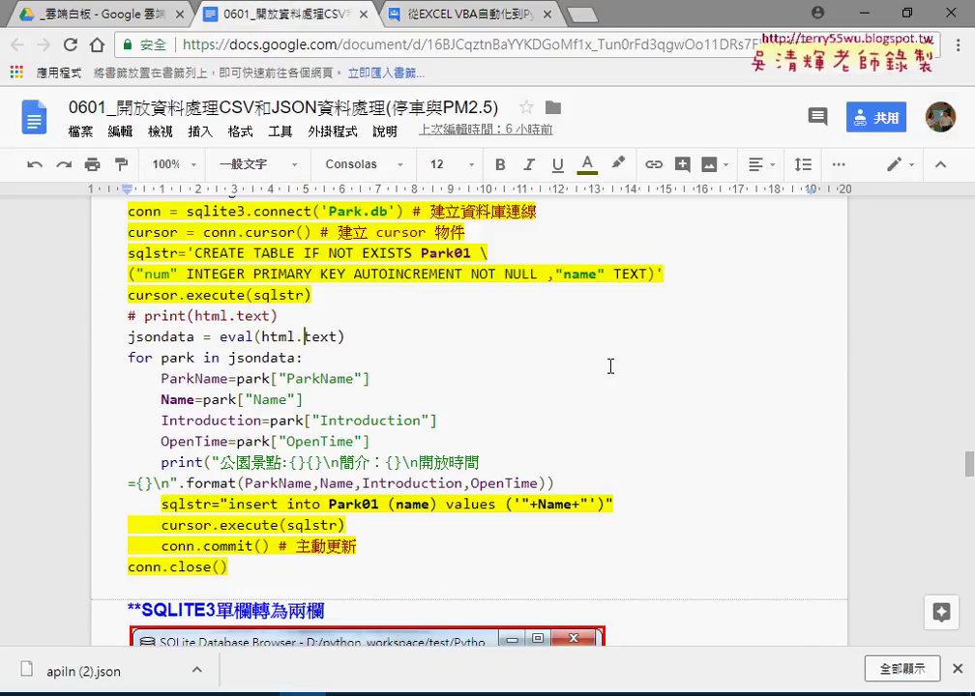
{"action": "mouse_move", "coordinate": [956, 468]}
{"action": "left_click_drag", "start_coordinate": [956, 468], "coordinate": [970, 358]}
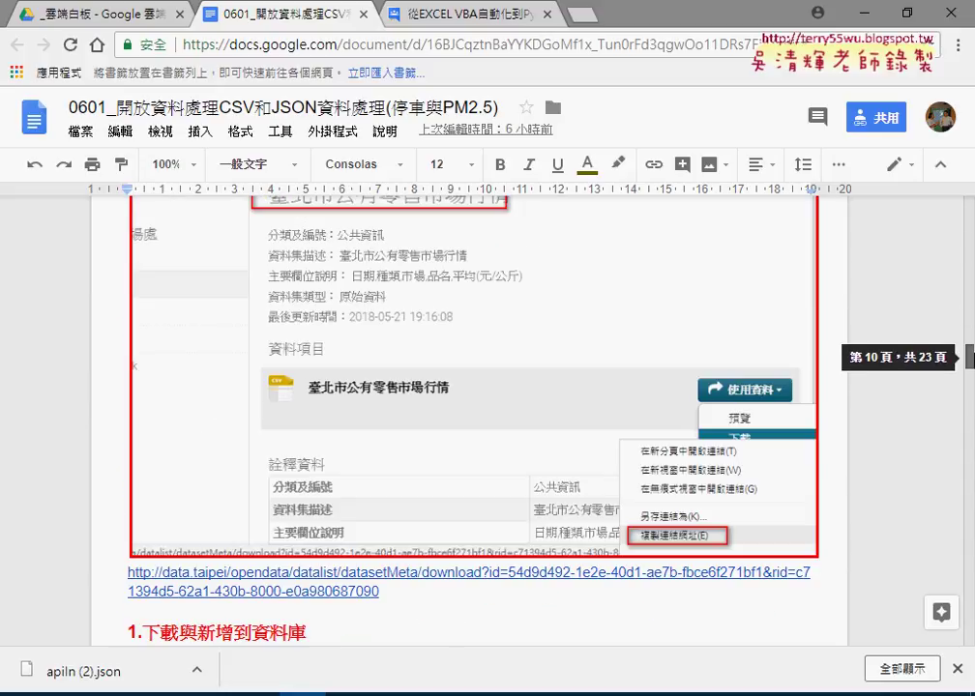
Scroll to the market-price CSV-to-SQLite INSERT loop and query code
{"action": "scroll", "coordinate": [405, 418], "scroll_direction": "down", "scroll_amount": 5}
{"action": "scroll", "coordinate": [424, 418], "scroll_direction": "down", "scroll_amount": 2}
{"action": "scroll", "coordinate": [424, 417], "scroll_direction": "down", "scroll_amount": 3}
{"action": "scroll", "coordinate": [423, 418], "scroll_direction": "down", "scroll_amount": 3}
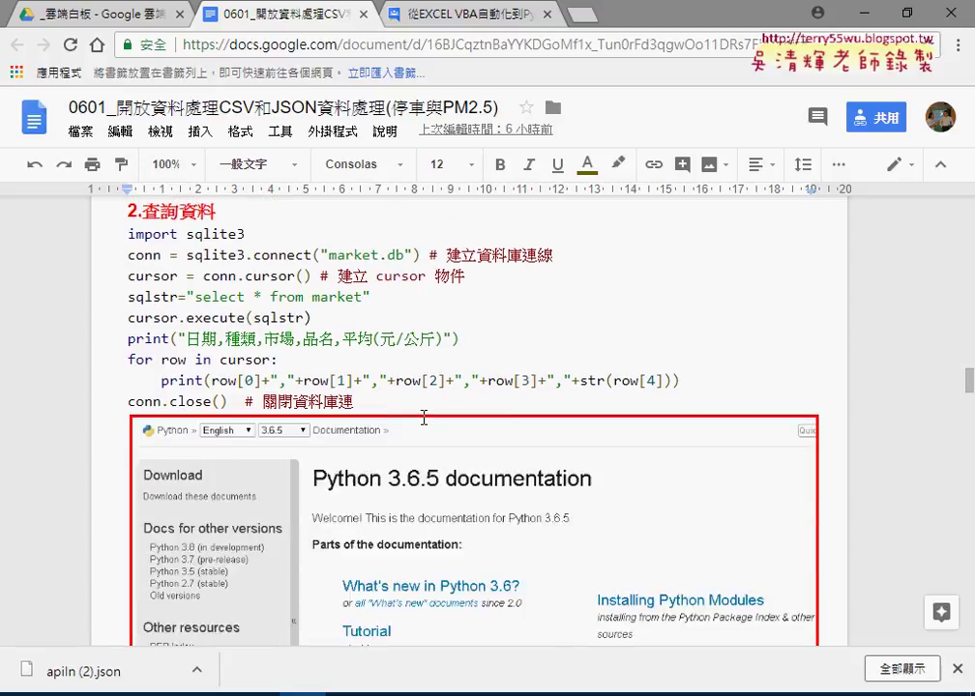
{"action": "scroll", "coordinate": [423, 417], "scroll_direction": "down", "scroll_amount": 2}
{"action": "scroll", "coordinate": [423, 418], "scroll_direction": "up", "scroll_amount": 2}
{"action": "scroll", "coordinate": [423, 417], "scroll_direction": "down", "scroll_amount": 4}
{"action": "scroll", "coordinate": [423, 417], "scroll_direction": "down", "scroll_amount": 2}
{"action": "scroll", "coordinate": [423, 416], "scroll_direction": "up", "scroll_amount": 3}
{"action": "scroll", "coordinate": [424, 417], "scroll_direction": "up", "scroll_amount": 1}
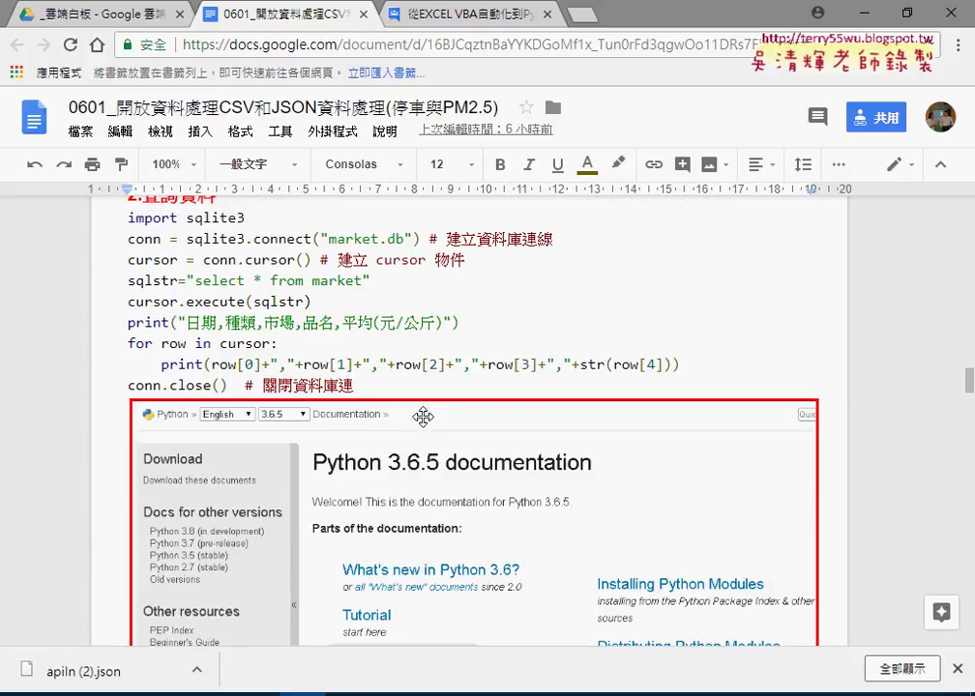
{"action": "scroll", "coordinate": [424, 417], "scroll_direction": "up", "scroll_amount": 3}
{"action": "scroll", "coordinate": [424, 414], "scroll_direction": "up", "scroll_amount": 3}
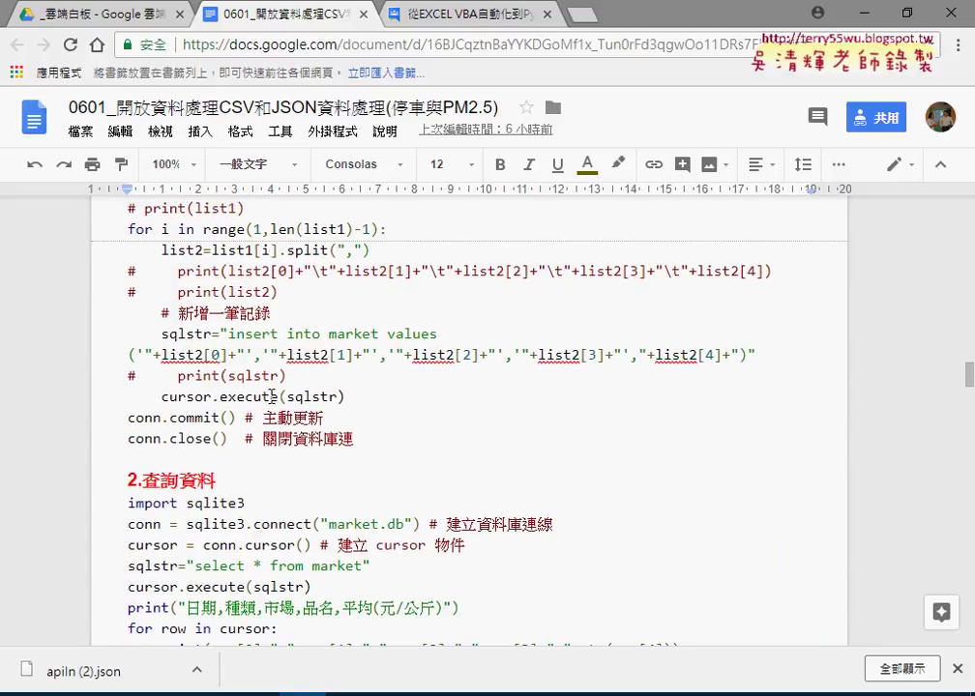
{"action": "left_click_drag", "start_coordinate": [220, 396], "coordinate": [284, 395]}
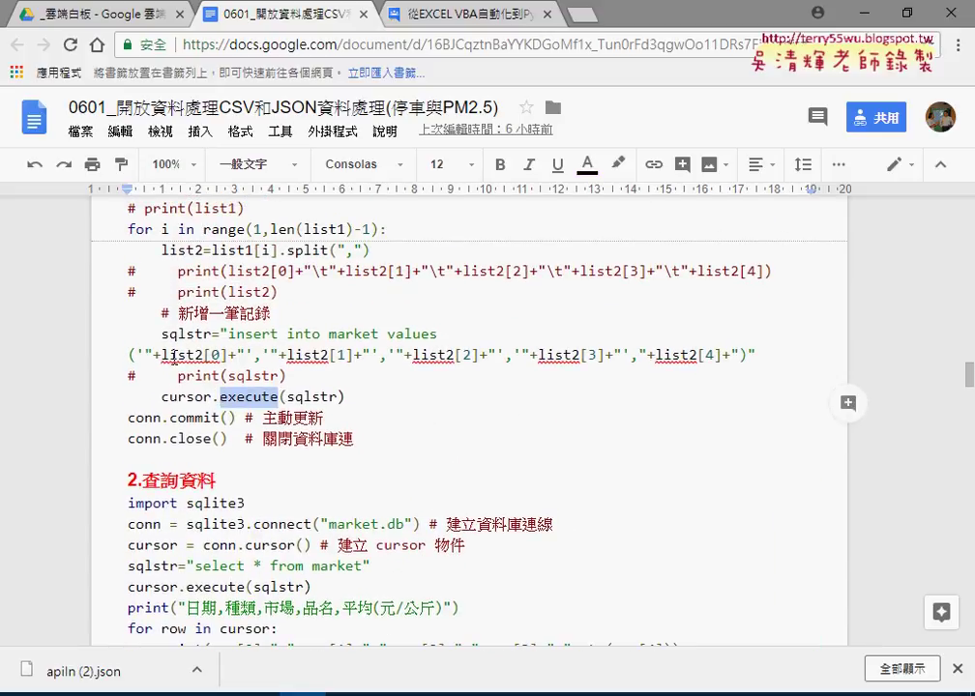
{"action": "left_click_drag", "start_coordinate": [161, 333], "coordinate": [522, 368]}
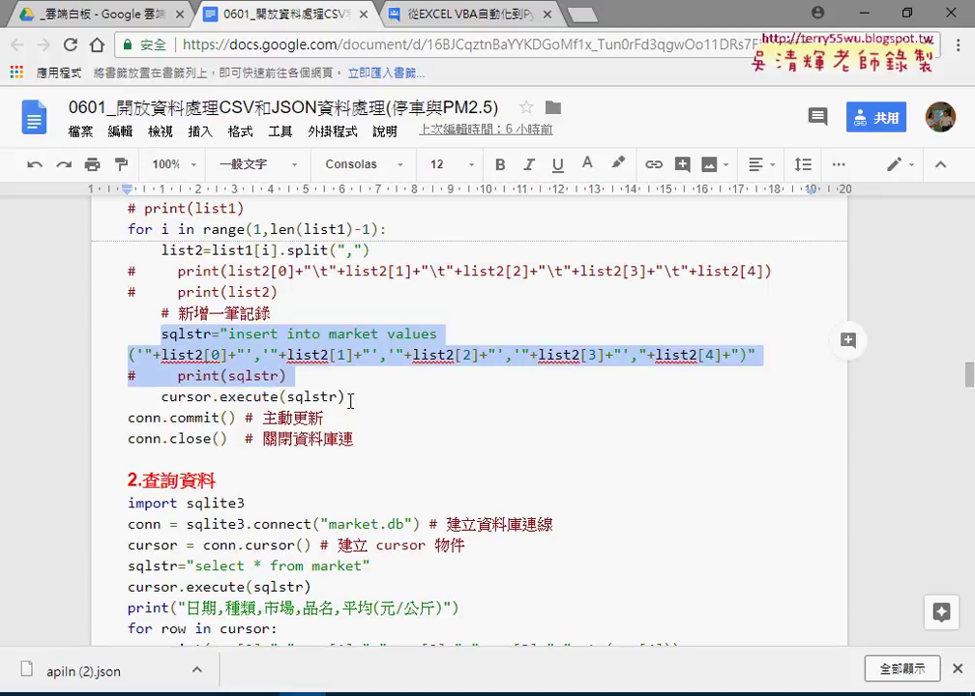
{"action": "left_click_drag", "start_coordinate": [345, 396], "coordinate": [281, 397]}
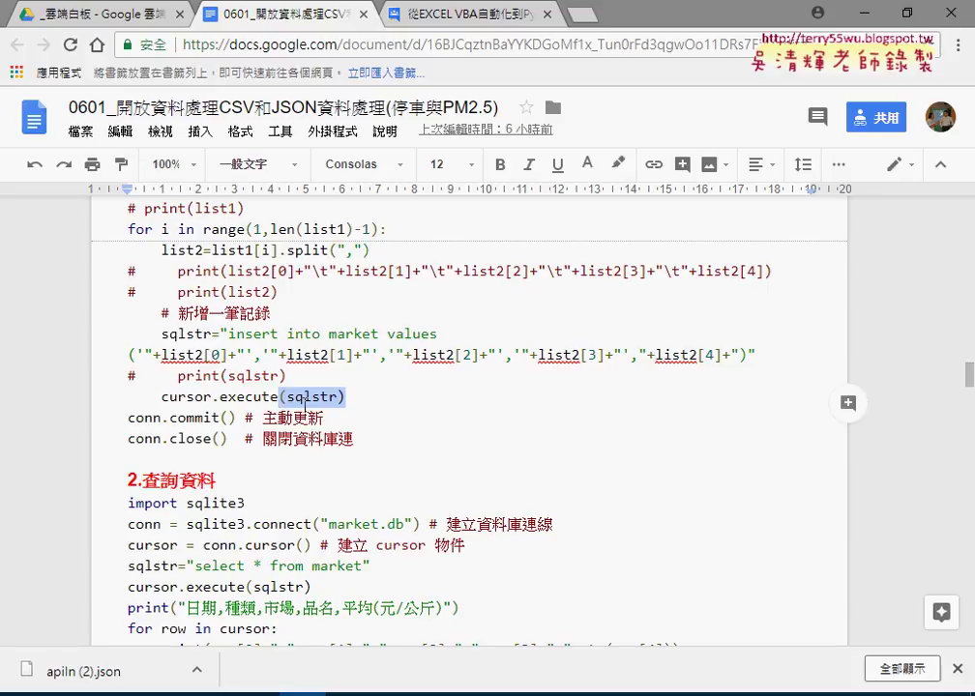
{"action": "left_click", "coordinate": [280, 397]}
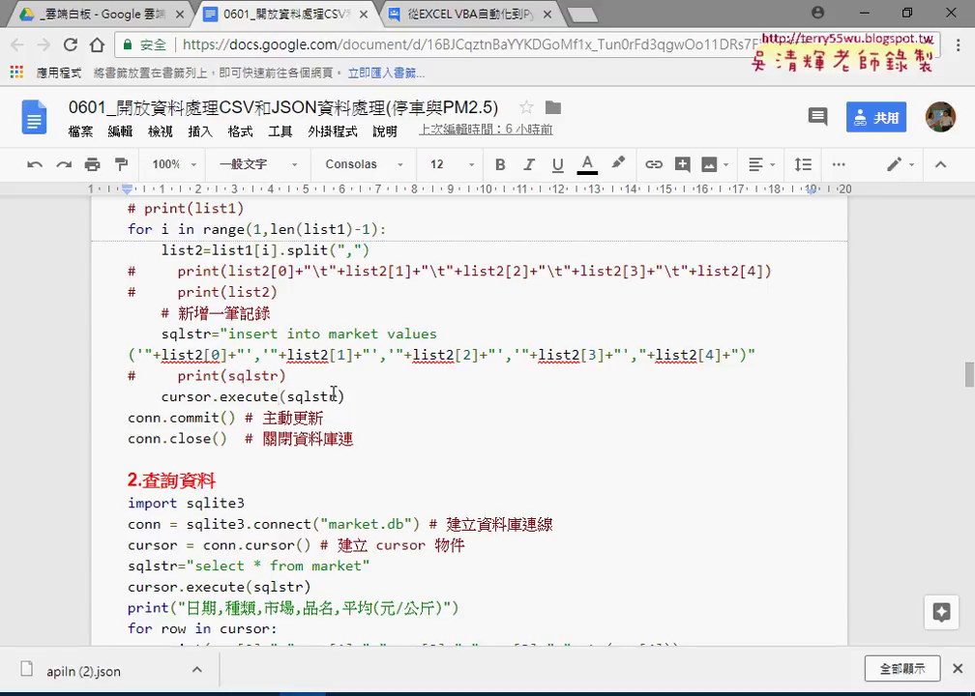
{"action": "left_click", "coordinate": [340, 396]}
{"action": "mouse_move", "coordinate": [160, 333]}
{"action": "left_mouse_down"}
{"action": "mouse_move", "coordinate": [364, 354]}
{"action": "mouse_move", "coordinate": [761, 356]}
{"action": "left_mouse_up"}
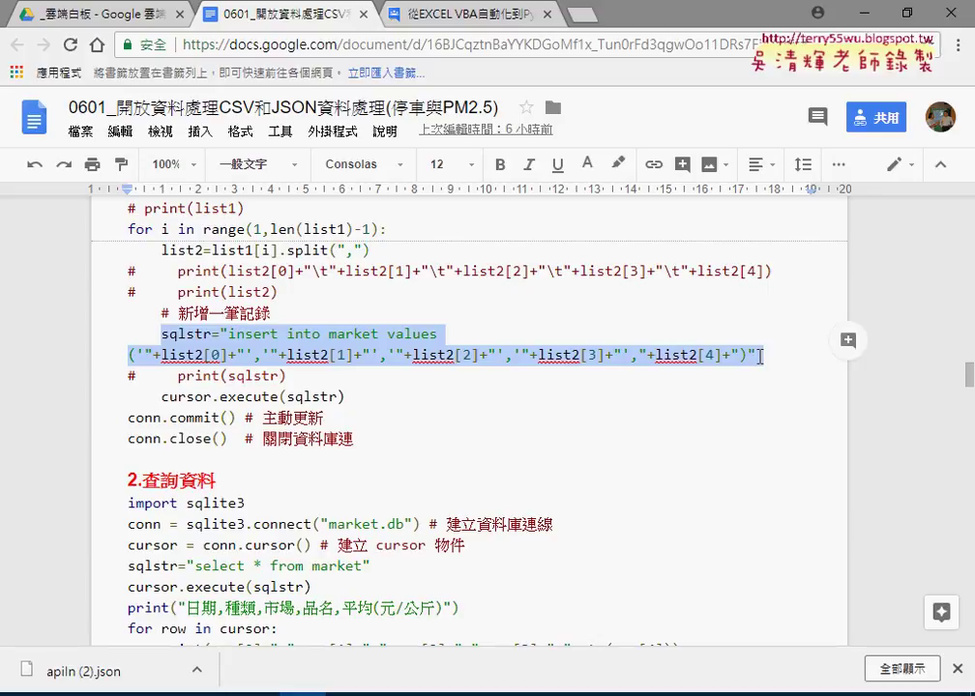
Scroll past the Python documentation screenshot and Data Persistence list to the executemany notes
{"action": "scroll", "coordinate": [760, 383], "scroll_direction": "down", "scroll_amount": 2}
{"action": "scroll", "coordinate": [755, 393], "scroll_direction": "down", "scroll_amount": 2}
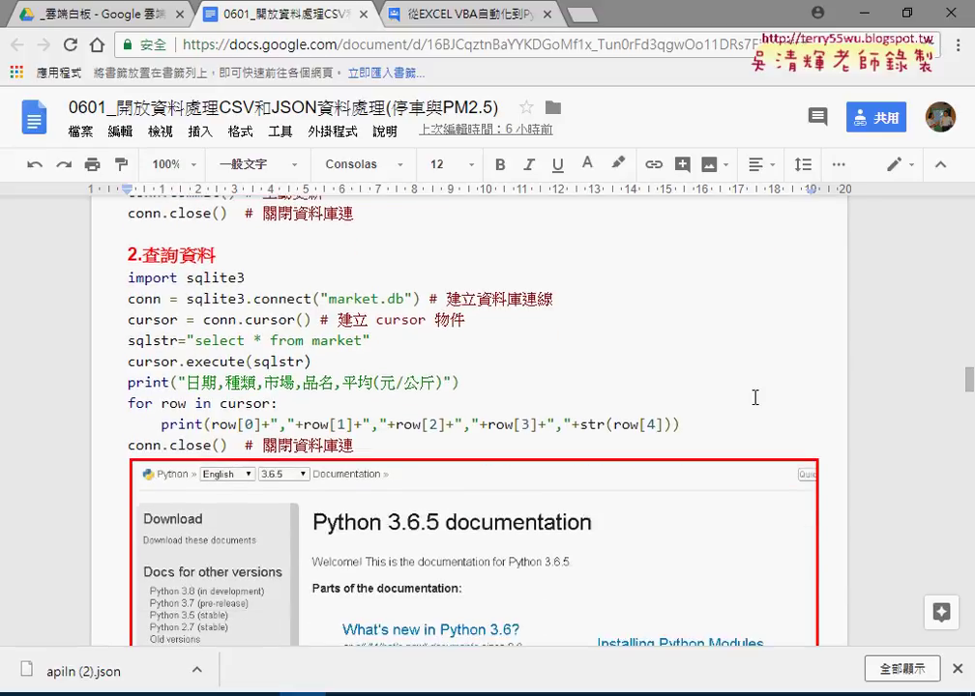
{"action": "scroll", "coordinate": [753, 396], "scroll_direction": "down", "scroll_amount": 3}
{"action": "scroll", "coordinate": [753, 396], "scroll_direction": "up", "scroll_amount": 2}
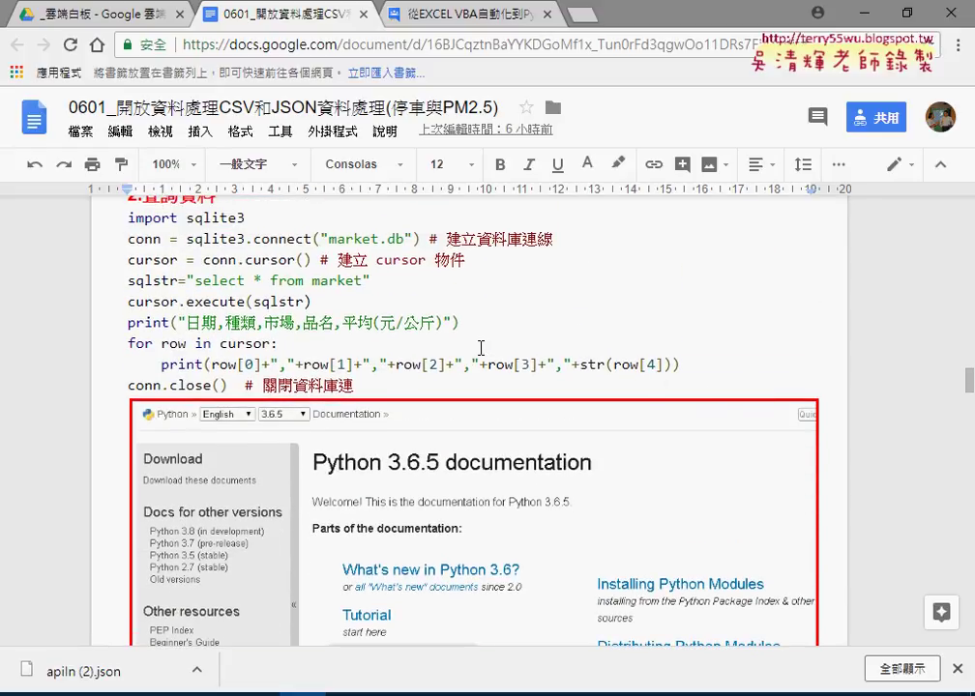
{"action": "scroll", "coordinate": [480, 345], "scroll_direction": "down", "scroll_amount": 2}
{"action": "scroll", "coordinate": [481, 346], "scroll_direction": "down", "scroll_amount": 3}
{"action": "scroll", "coordinate": [481, 345], "scroll_direction": "down", "scroll_amount": 2}
{"action": "scroll", "coordinate": [481, 345], "scroll_direction": "up", "scroll_amount": 2}
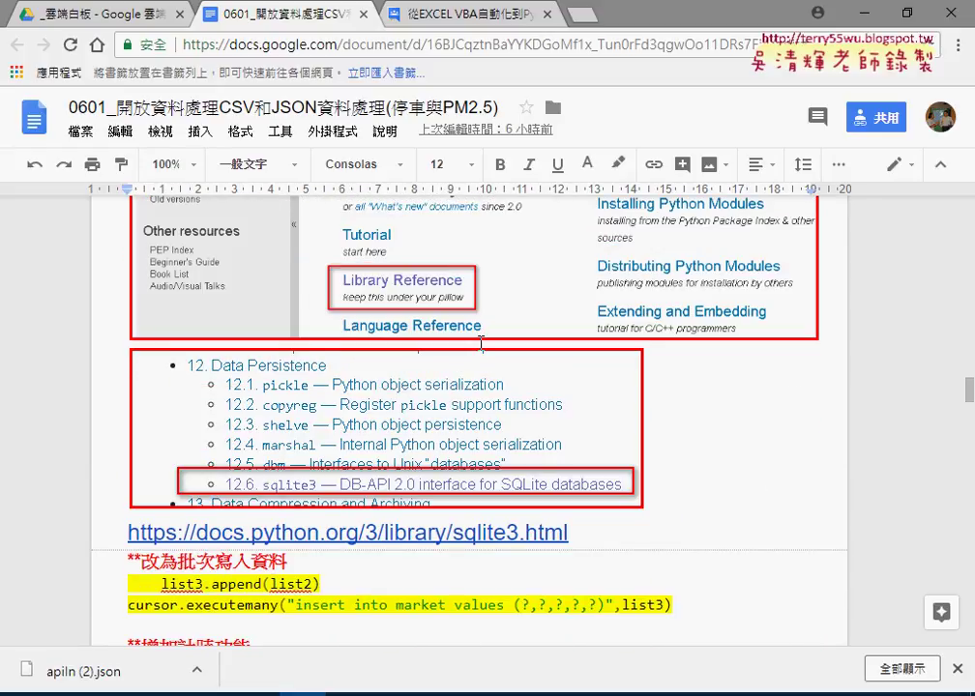
{"action": "scroll", "coordinate": [479, 343], "scroll_direction": "up", "scroll_amount": 2}
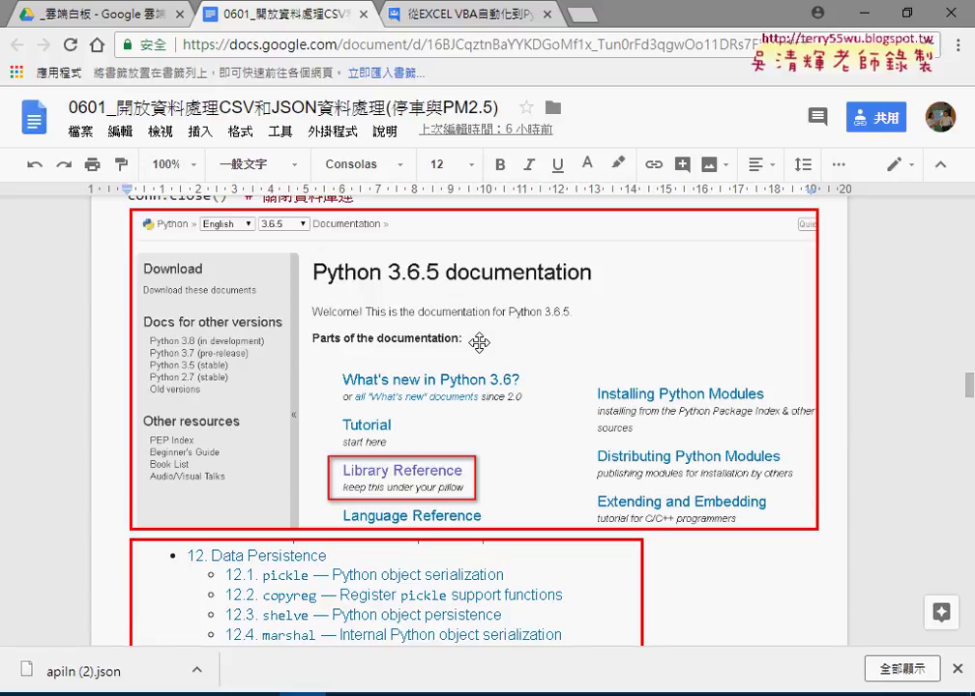
{"action": "scroll", "coordinate": [479, 342], "scroll_direction": "down", "scroll_amount": 3}
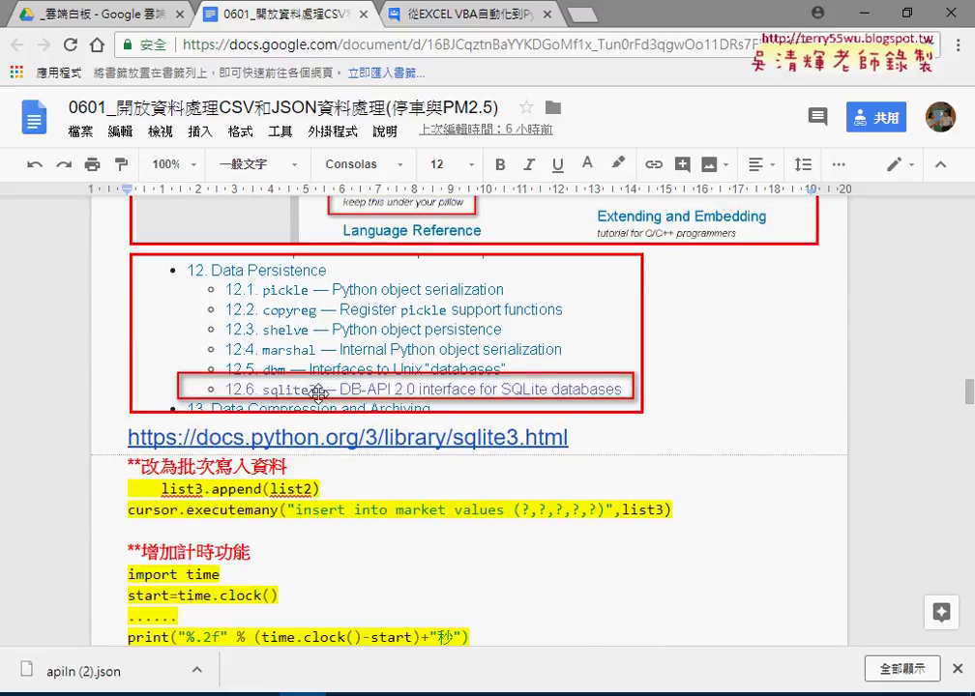
{"action": "scroll", "coordinate": [680, 414], "scroll_direction": "down", "scroll_amount": 2}
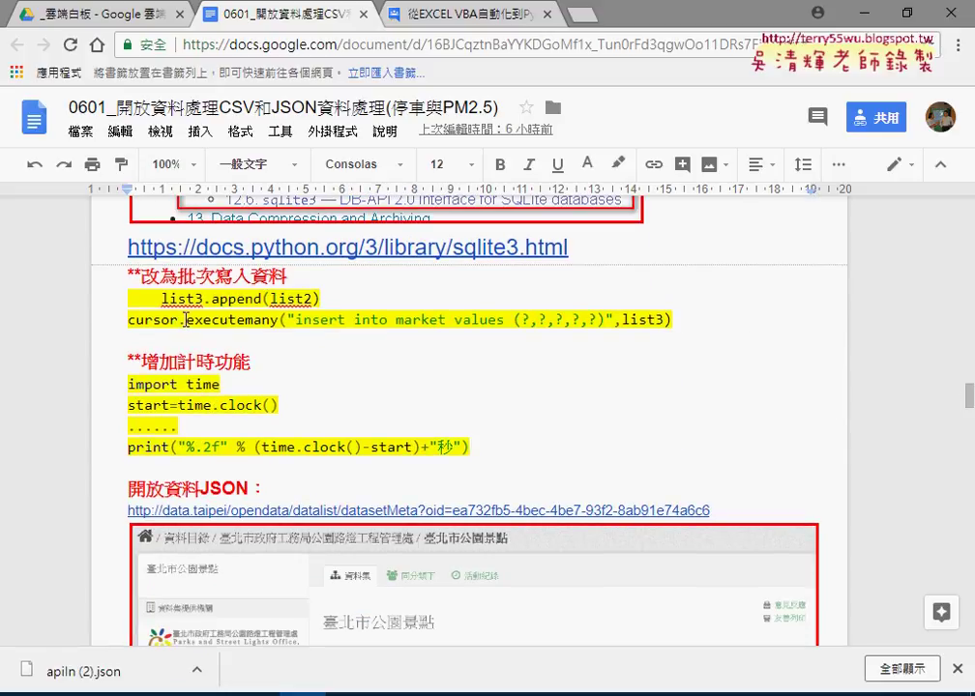
Highlight executemany, list3 and the first ? placeholder in the batch insert statement
{"action": "left_click_drag", "start_coordinate": [181, 322], "coordinate": [605, 320]}
{"action": "left_click", "coordinate": [253, 320]}
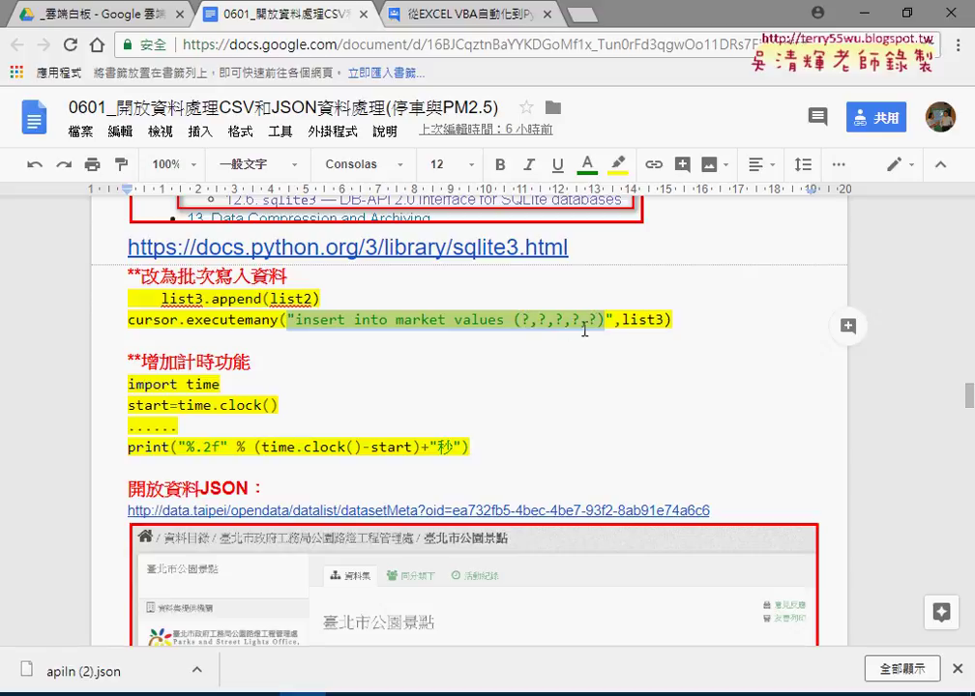
{"action": "left_click_drag", "start_coordinate": [623, 321], "coordinate": [664, 320]}
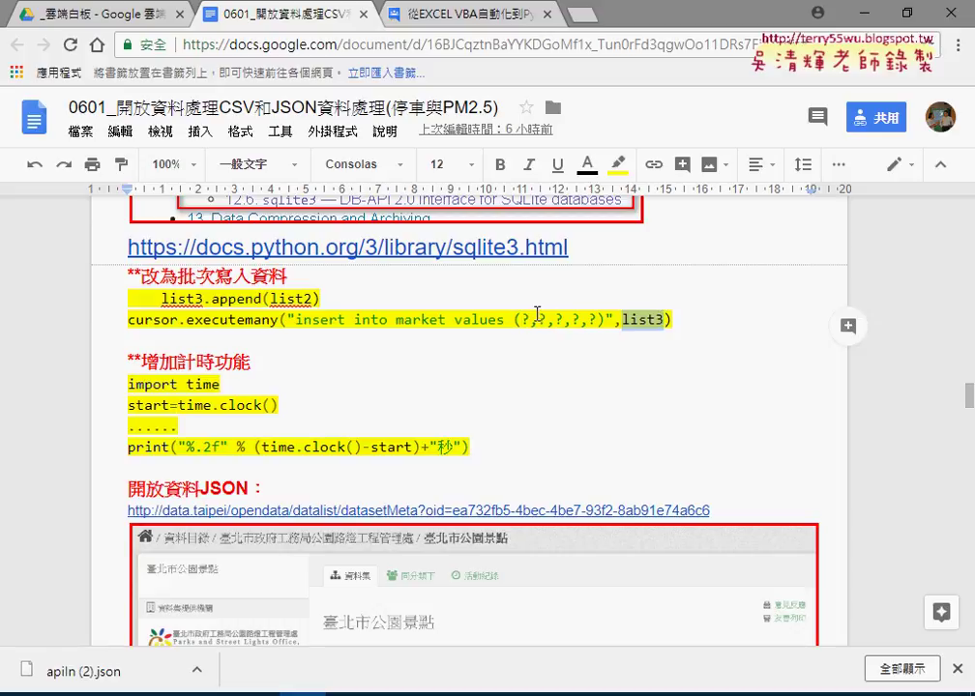
{"action": "left_click", "coordinate": [524, 319]}
{"action": "left_click_drag", "start_coordinate": [523, 319], "coordinate": [528, 317]}
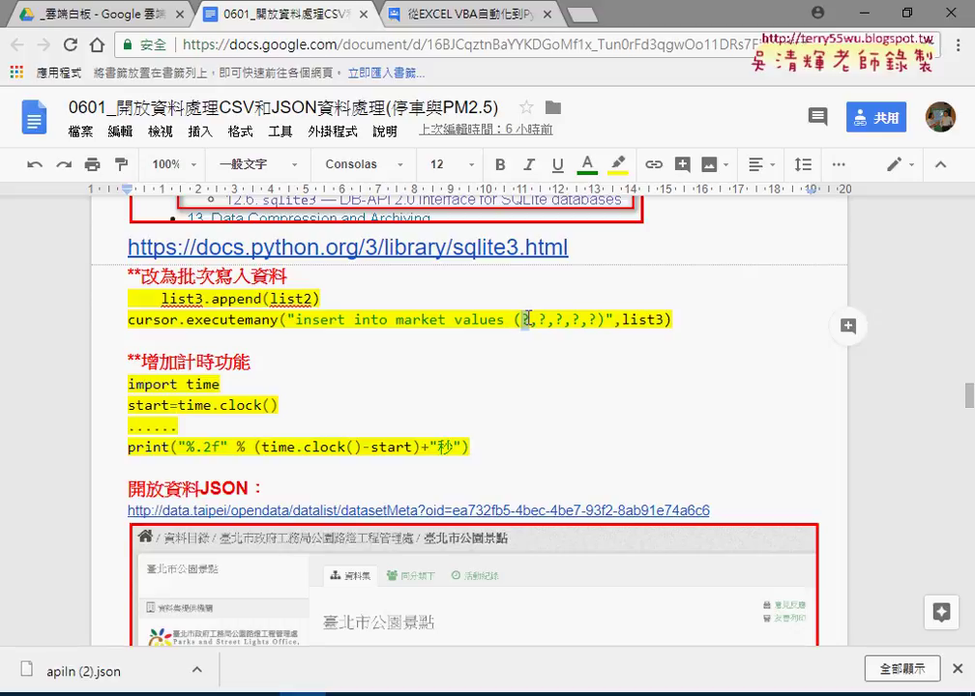
{"action": "scroll", "coordinate": [527, 316], "scroll_direction": "down", "scroll_amount": 1}
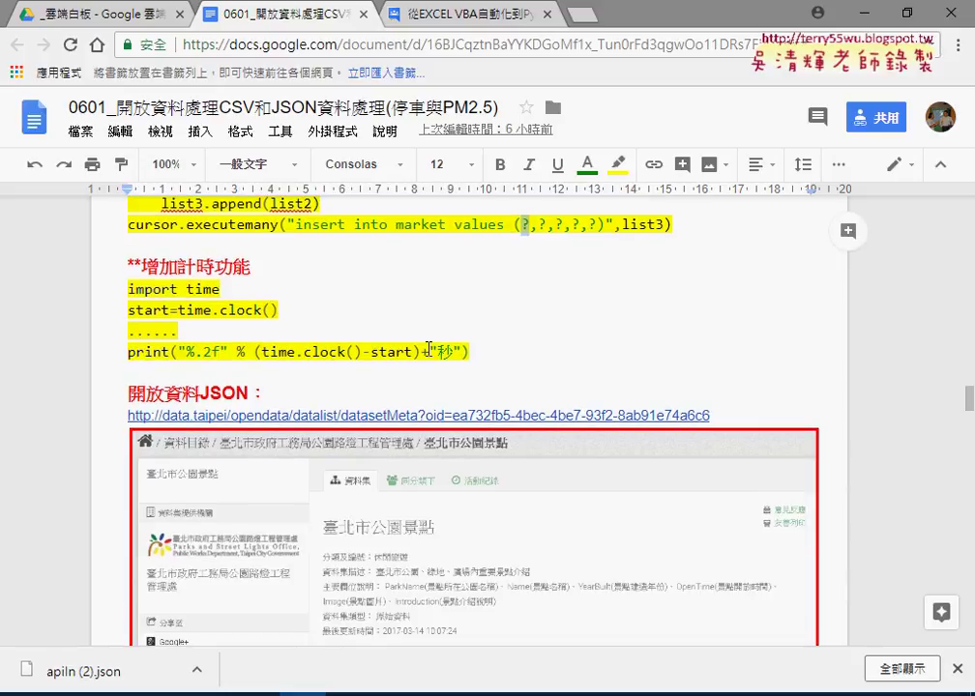
Select the 計時功能 heading in the 增加計時功能 timing section
{"action": "left_click_drag", "start_coordinate": [182, 264], "coordinate": [254, 266]}
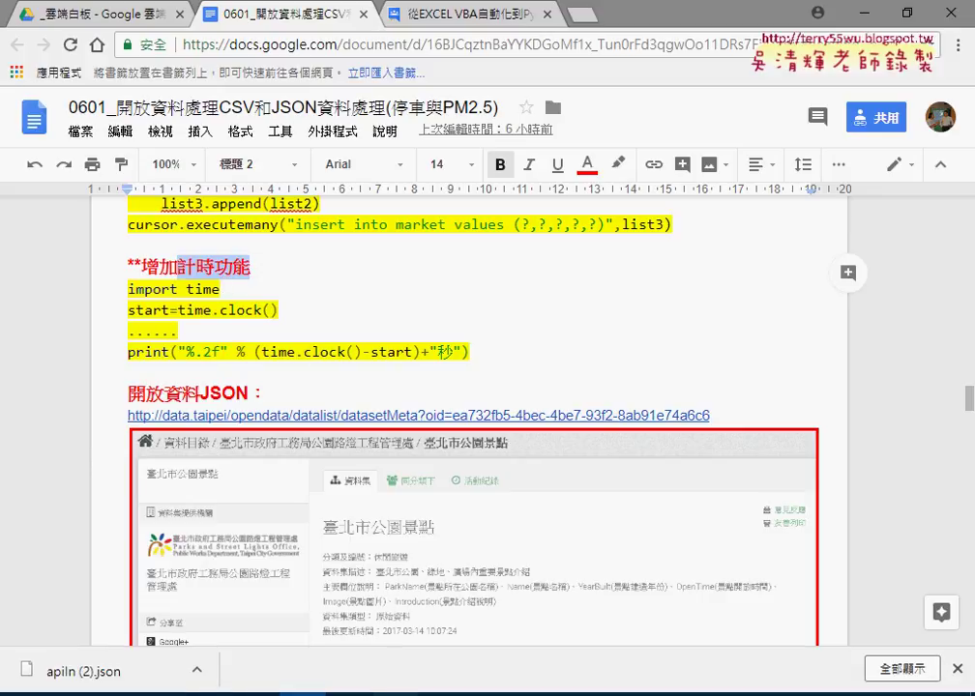
Show the read_CSV_北市零售市場行情.py script in Eclipse with an enlarged editor area
{"action": "left_click", "coordinate": [442, 695]}
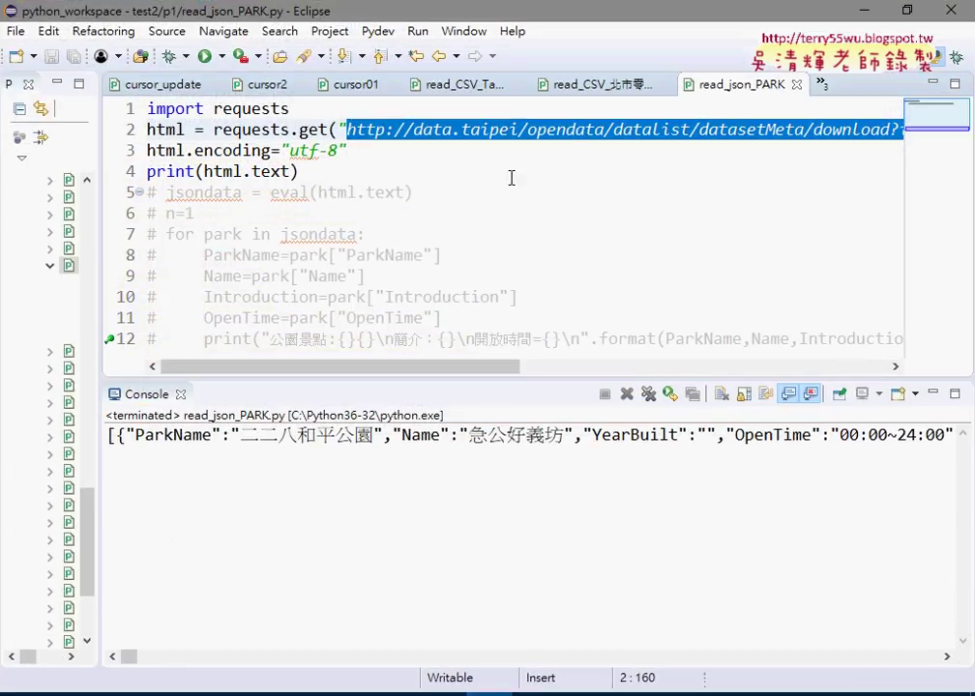
{"action": "left_click", "coordinate": [607, 86]}
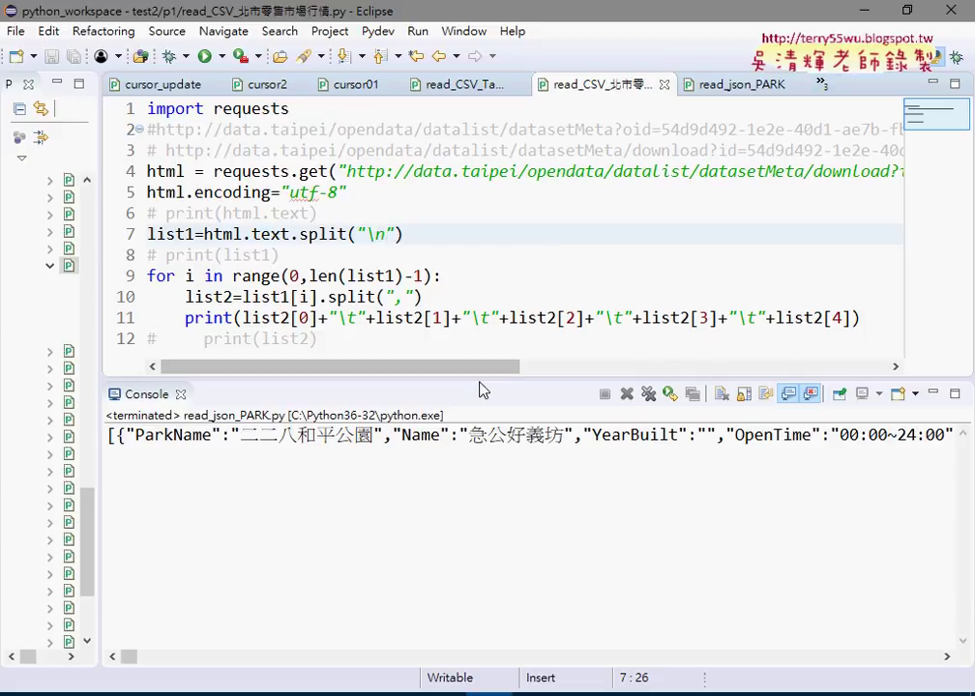
{"action": "left_click", "coordinate": [472, 501]}
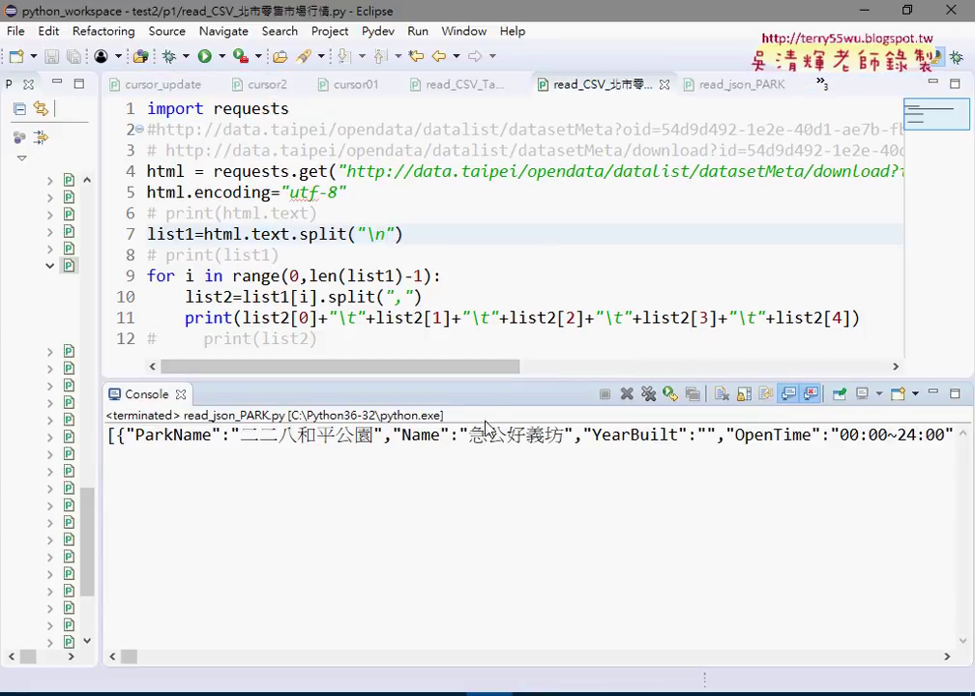
{"action": "mouse_move", "coordinate": [488, 381]}
{"action": "left_mouse_down"}
{"action": "mouse_move", "coordinate": [484, 538]}
{"action": "mouse_move", "coordinate": [490, 466]}
{"action": "left_mouse_up"}
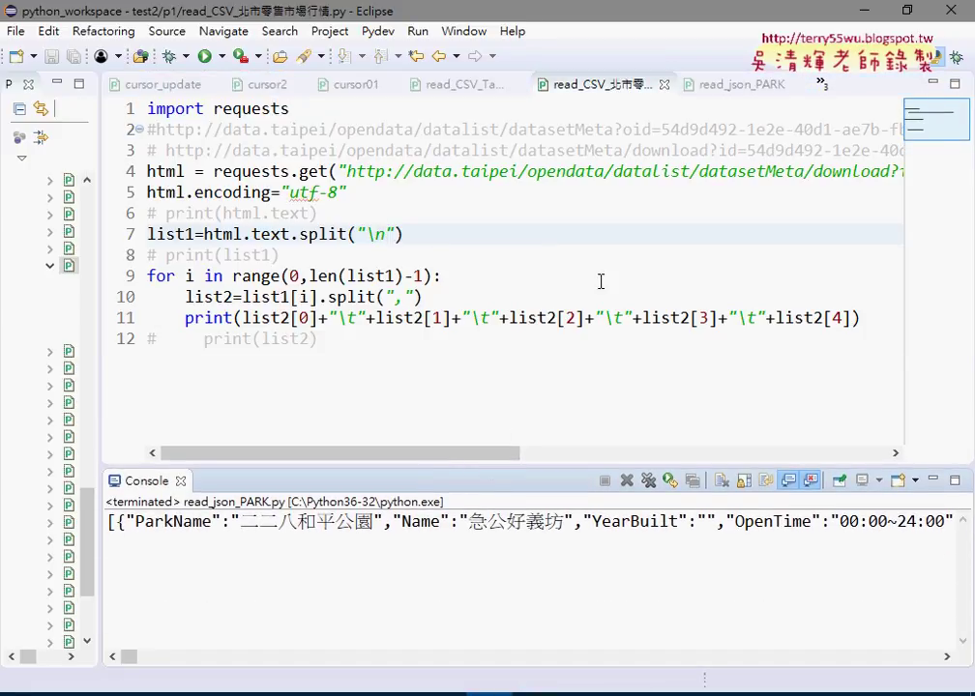
Highlight the list2 variable assigned on line 10 of the split-and-print loop
{"action": "left_click", "coordinate": [415, 318]}
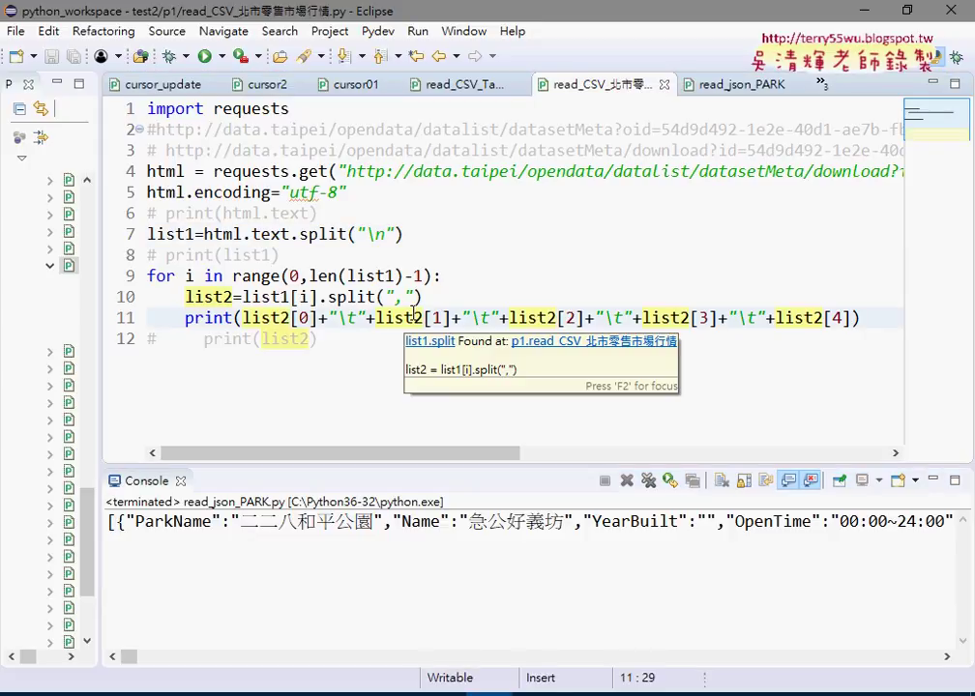
{"action": "left_click_drag", "start_coordinate": [184, 297], "coordinate": [234, 297]}
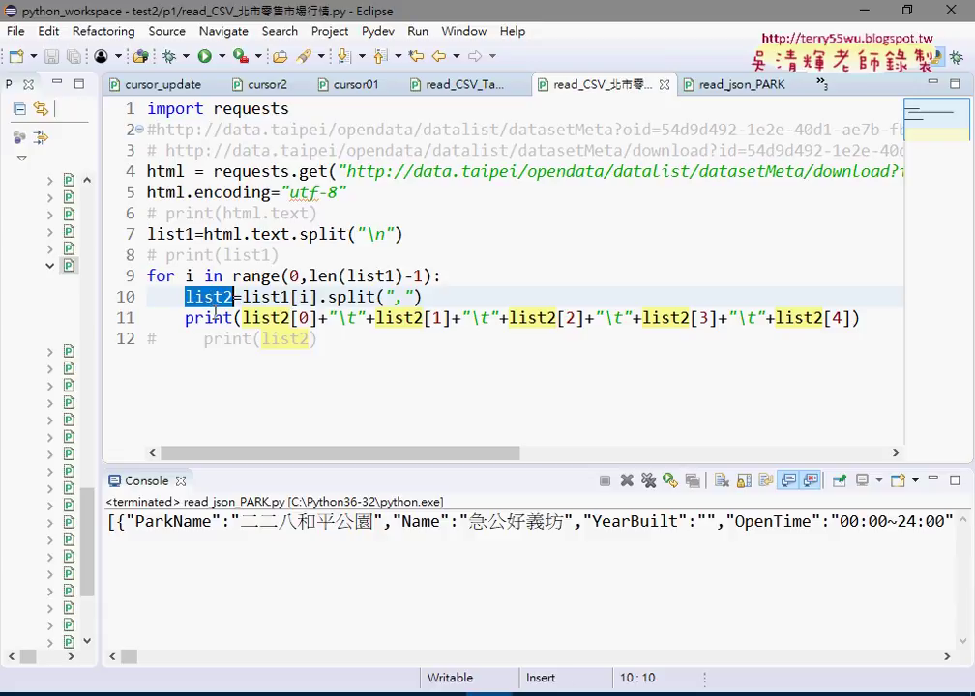
{"action": "mouse_move", "coordinate": [214, 316]}
Open read_json_PARK and select eval and html.text in the commented line 5
{"action": "left_click", "coordinate": [745, 84]}
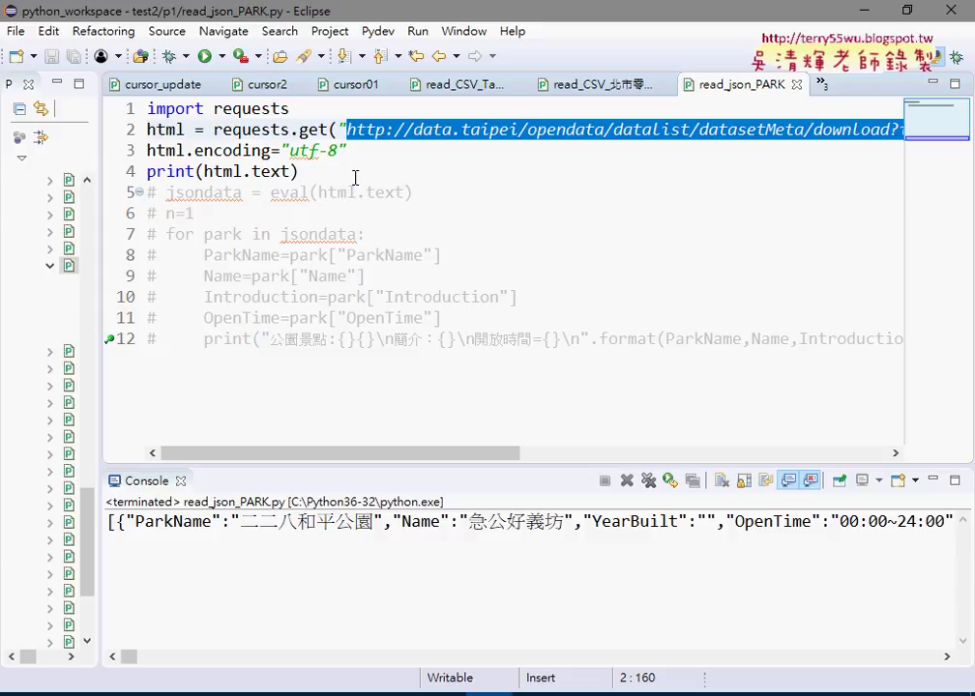
{"action": "left_click", "coordinate": [416, 192]}
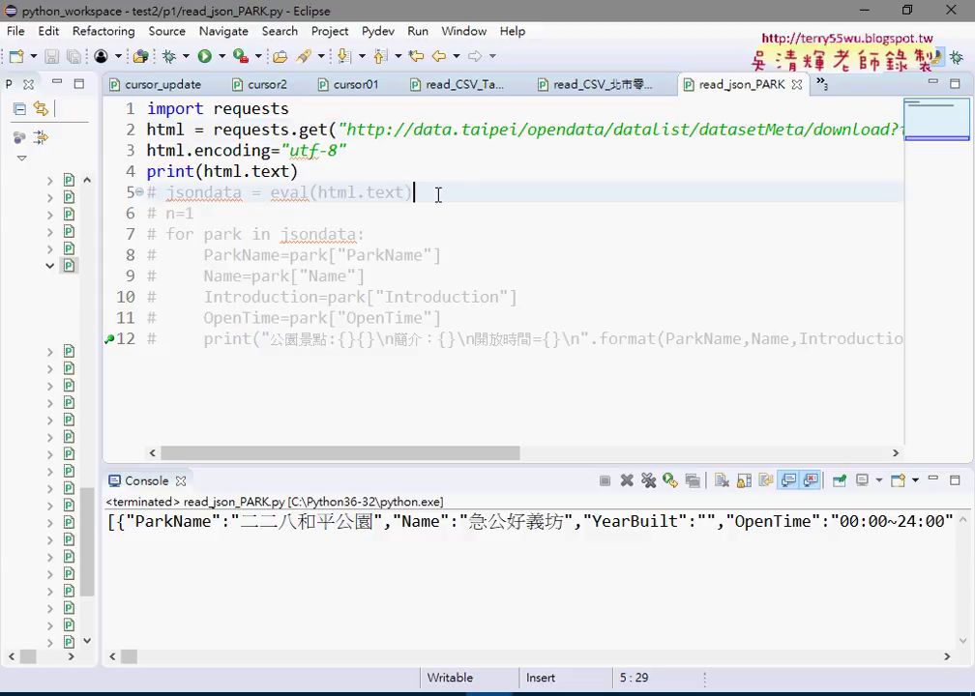
{"action": "left_click_drag", "start_coordinate": [271, 193], "coordinate": [310, 193]}
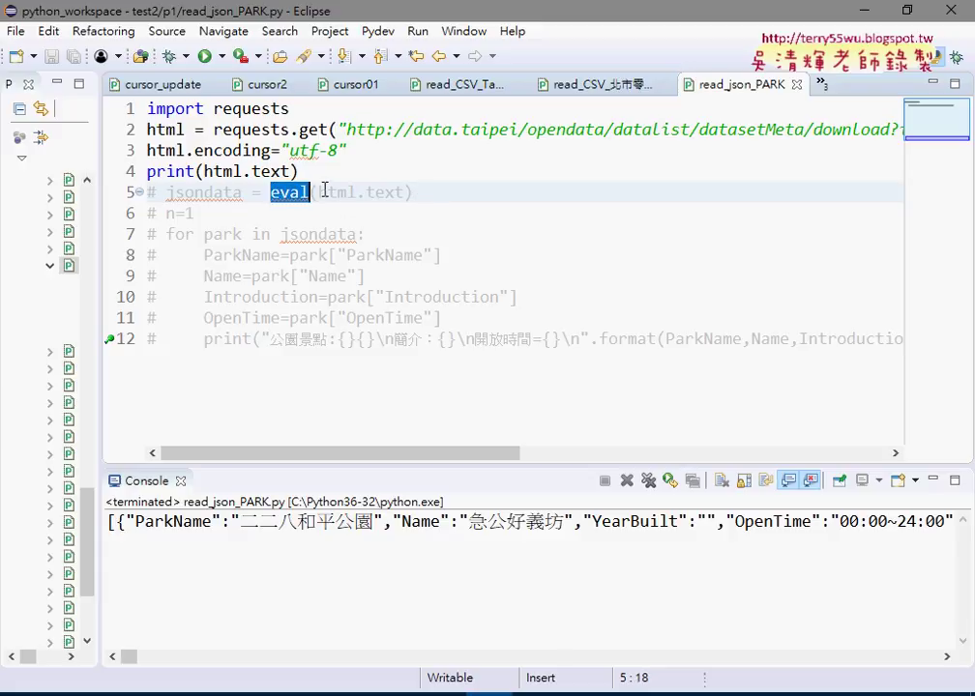
{"action": "left_click_drag", "start_coordinate": [318, 192], "coordinate": [406, 192]}
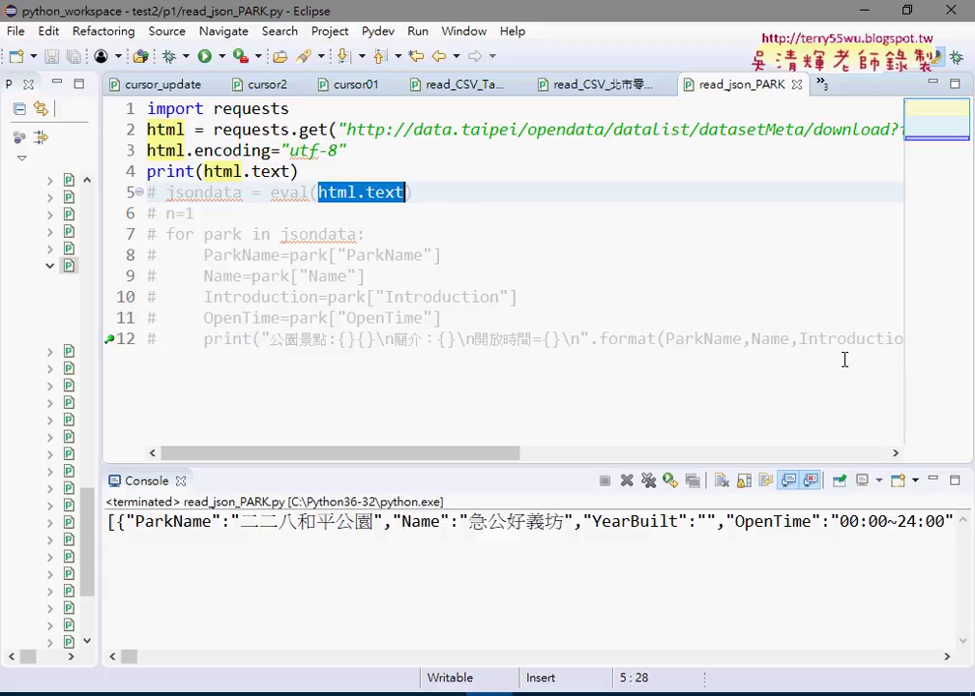
Back in the browser notes, open the Data.Taipei park datasetMeta link in a new tab
{"action": "key", "text": "alt+Tab"}
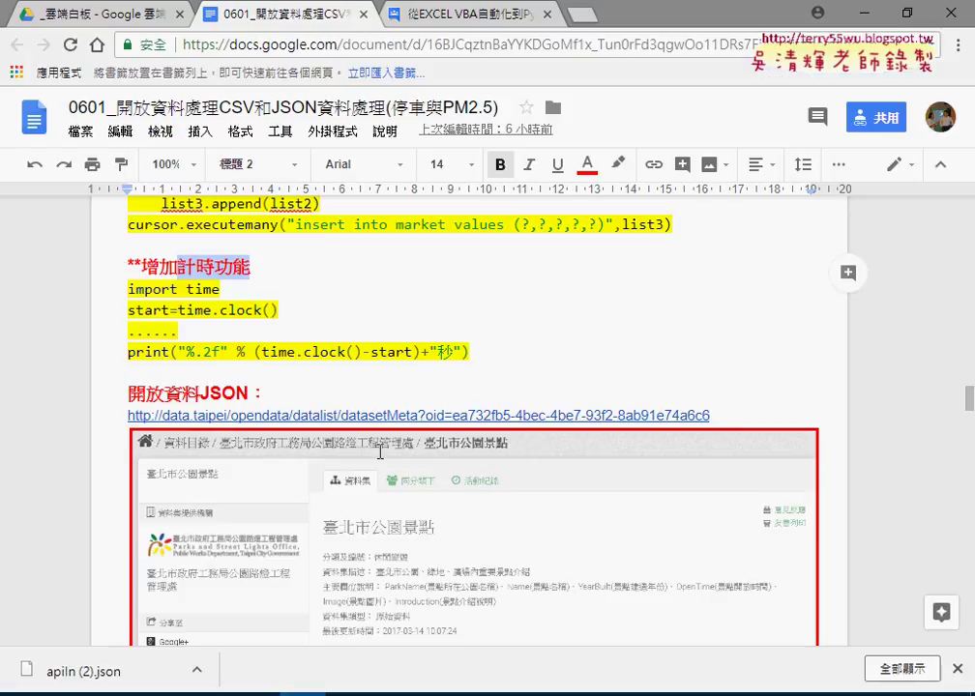
{"action": "scroll", "coordinate": [425, 376], "scroll_direction": "down", "scroll_amount": 2}
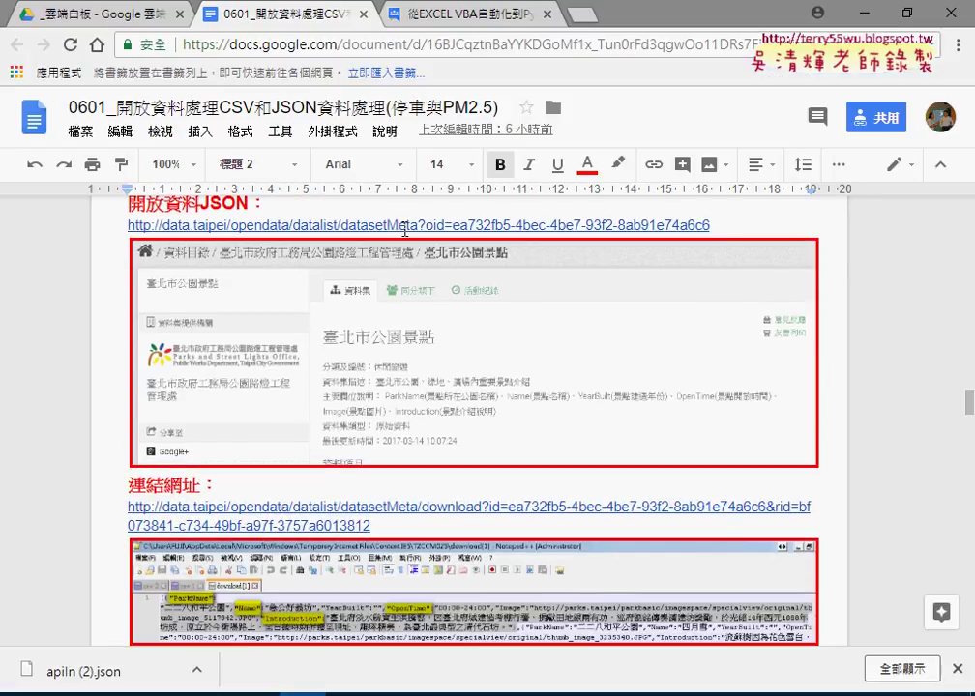
{"action": "left_click", "coordinate": [399, 227]}
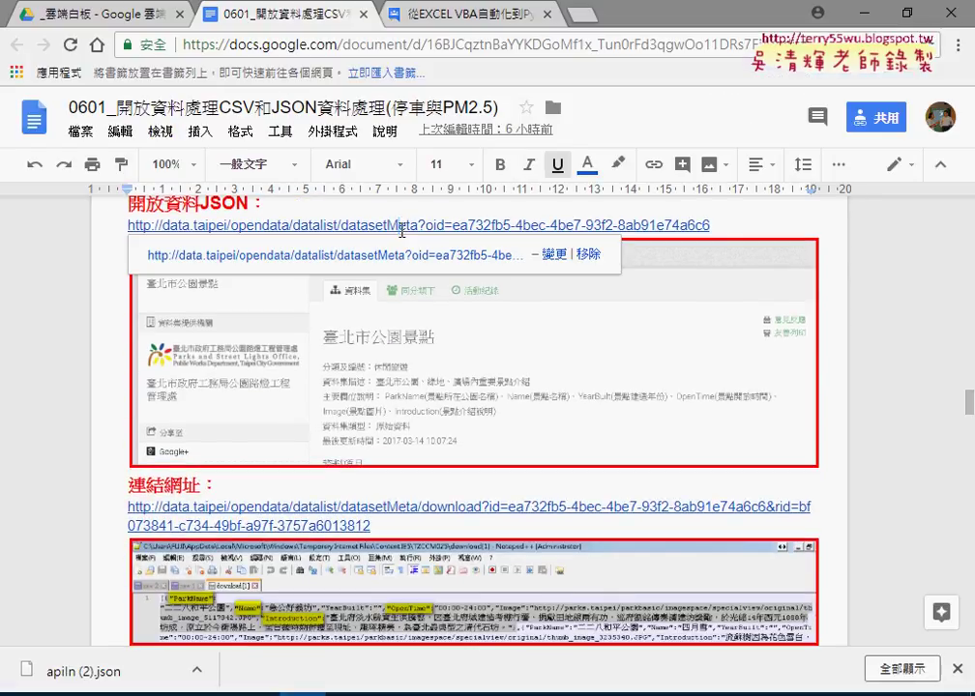
{"action": "left_click", "coordinate": [397, 256]}
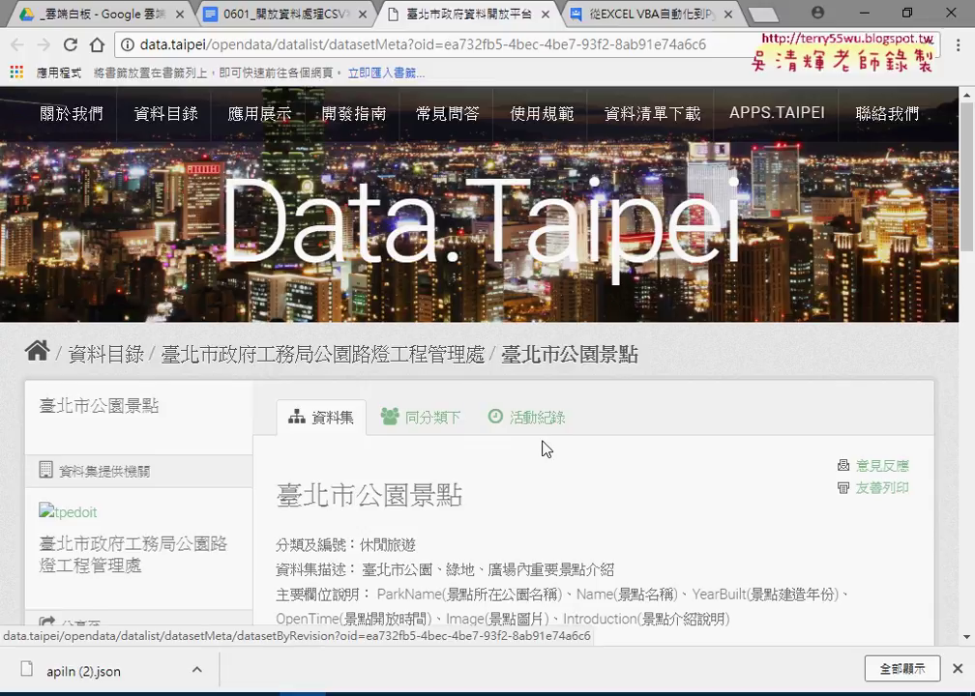
Scroll to the field descriptions and select 景點圖片, the meaning of the Image field
{"action": "scroll", "coordinate": [542, 448], "scroll_direction": "down", "scroll_amount": 2}
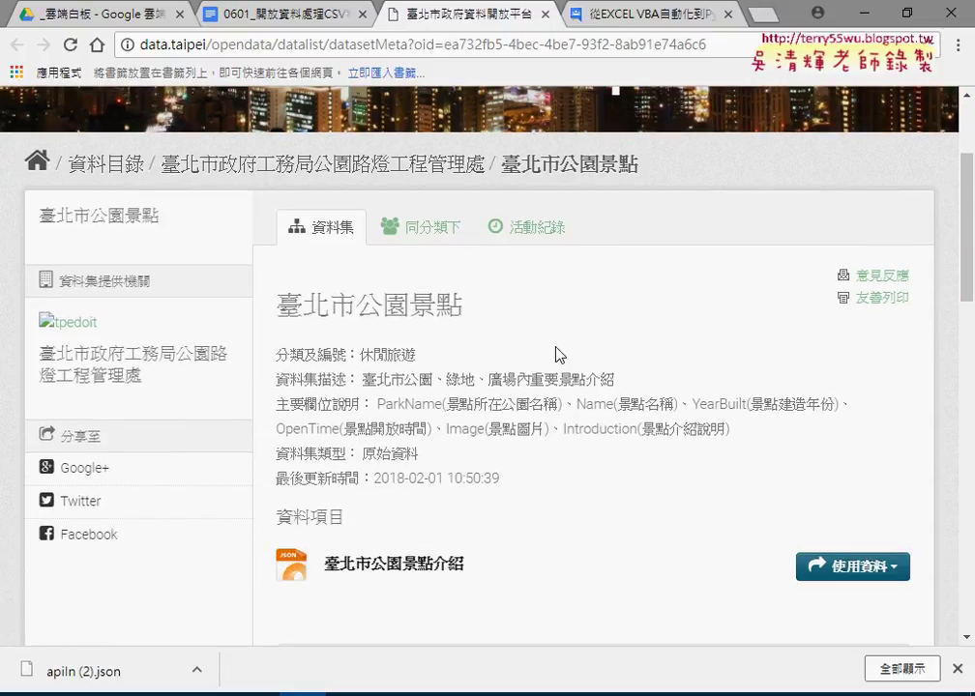
{"action": "scroll", "coordinate": [559, 354], "scroll_direction": "down", "scroll_amount": 1}
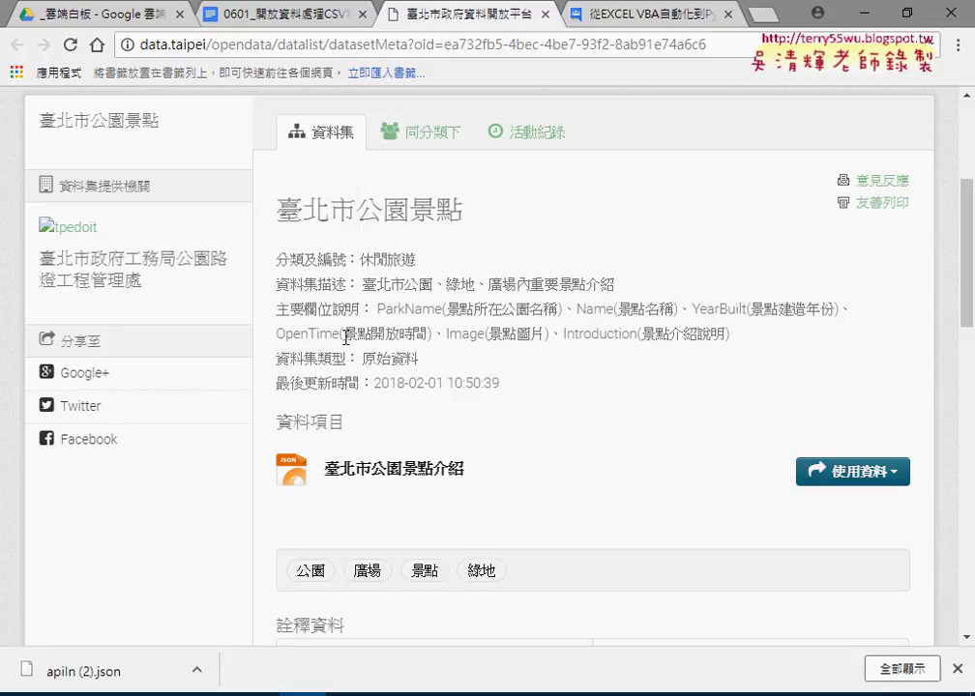
{"action": "left_click_drag", "start_coordinate": [544, 334], "coordinate": [489, 334]}
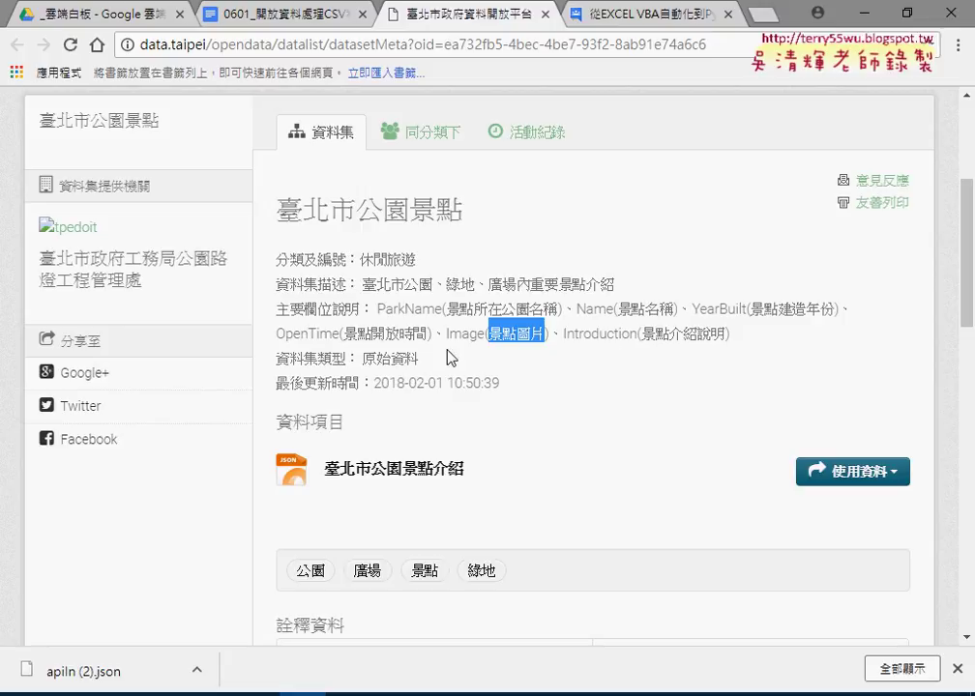
Scroll through the 詮釋資料 metadata table down to the page footer
{"action": "scroll", "coordinate": [532, 356], "scroll_direction": "down", "scroll_amount": 3}
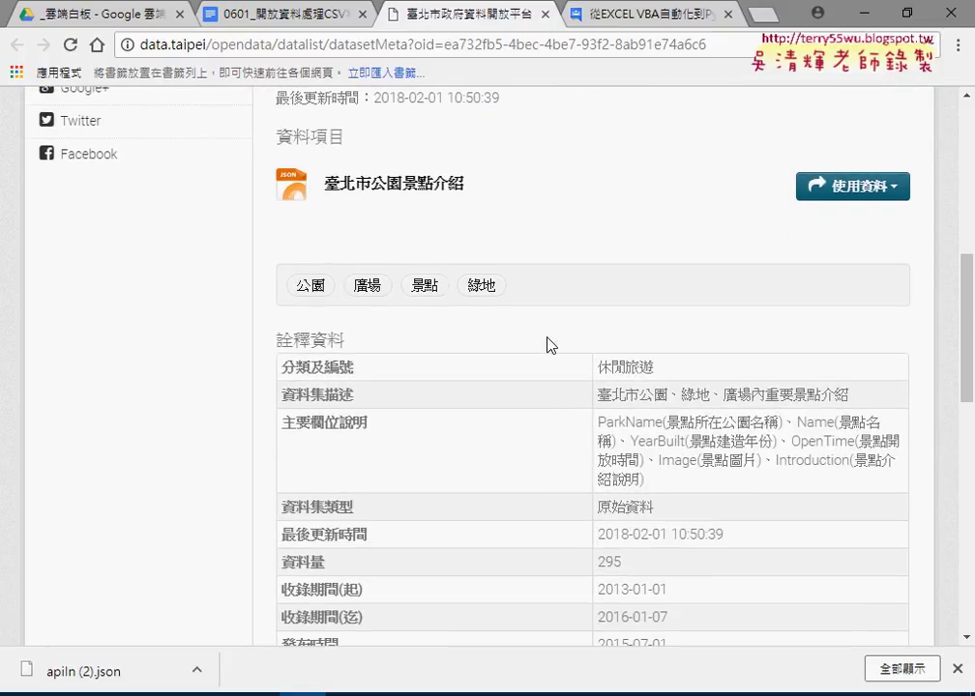
{"action": "scroll", "coordinate": [547, 346], "scroll_direction": "down", "scroll_amount": 3}
{"action": "scroll", "coordinate": [547, 345], "scroll_direction": "down", "scroll_amount": 2}
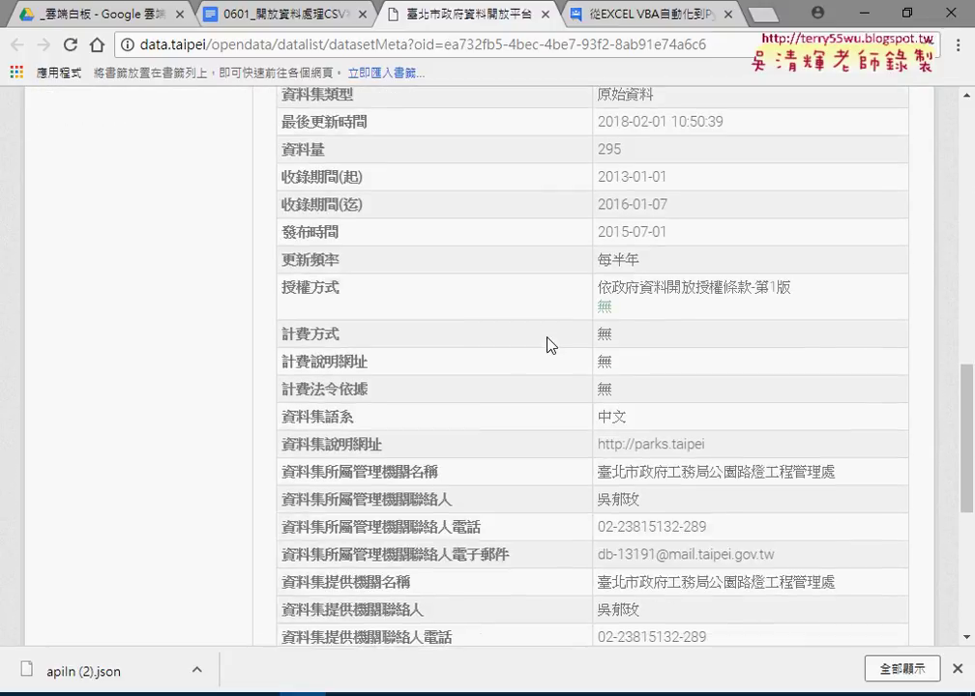
{"action": "scroll", "coordinate": [547, 345], "scroll_direction": "down", "scroll_amount": 3}
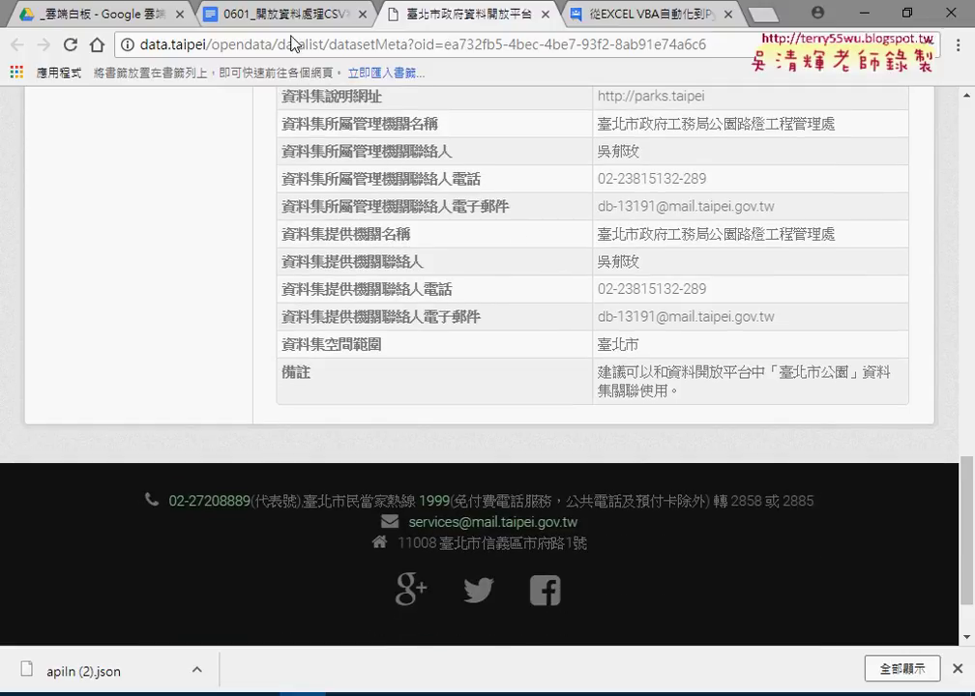